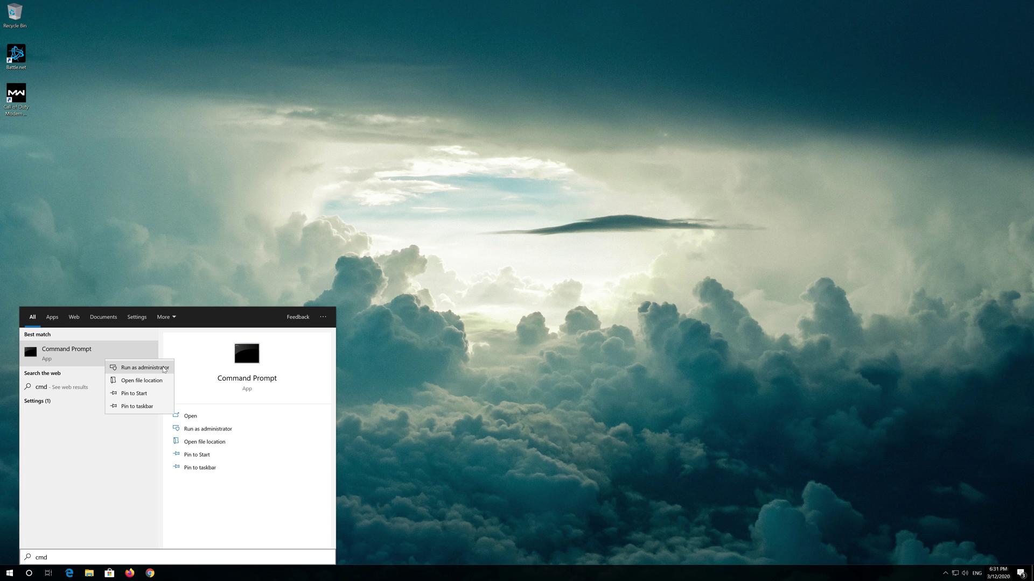
# Step: Open Command Prompt as administrator, allow it to make changes, and enlarge its window near the middle of the desktop
pyautogui.click(164, 369)
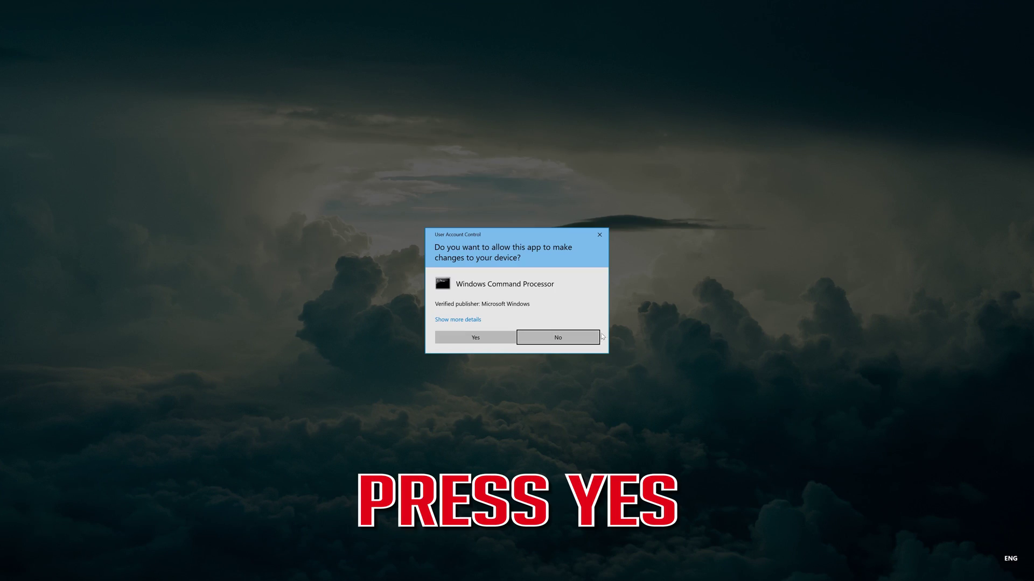
pyautogui.click(476, 338)
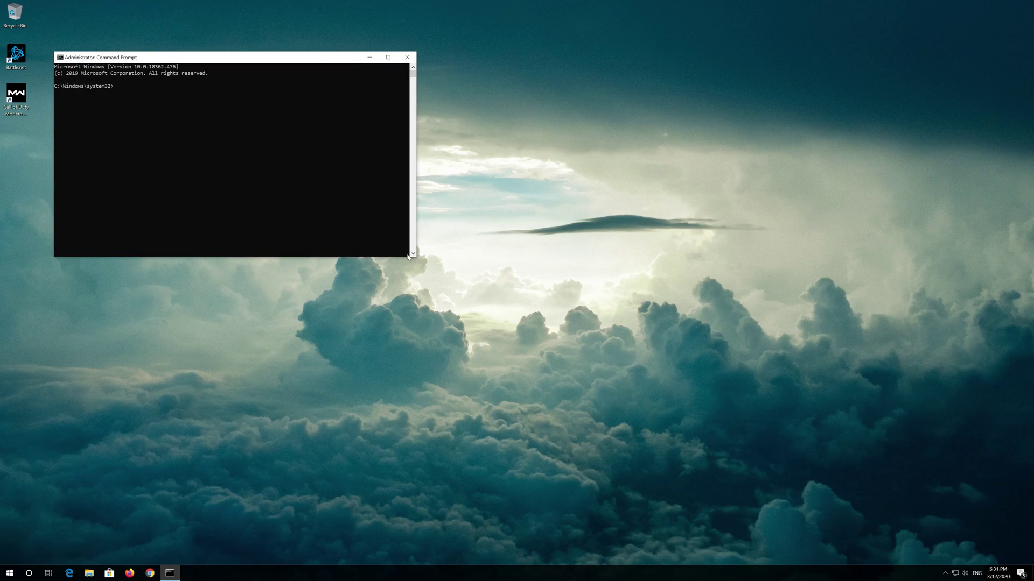
pyautogui.moveTo(312, 59); pyautogui.dragTo(551, 167)
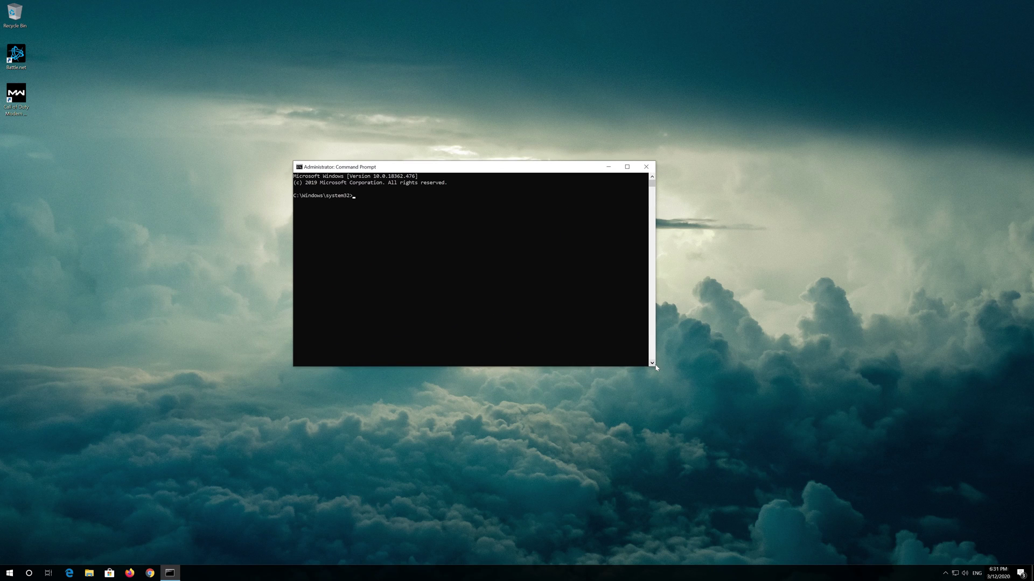
pyautogui.moveTo(656, 370); pyautogui.dragTo(717, 388)
pyautogui.moveTo(566, 170); pyautogui.dragTo(577, 156)
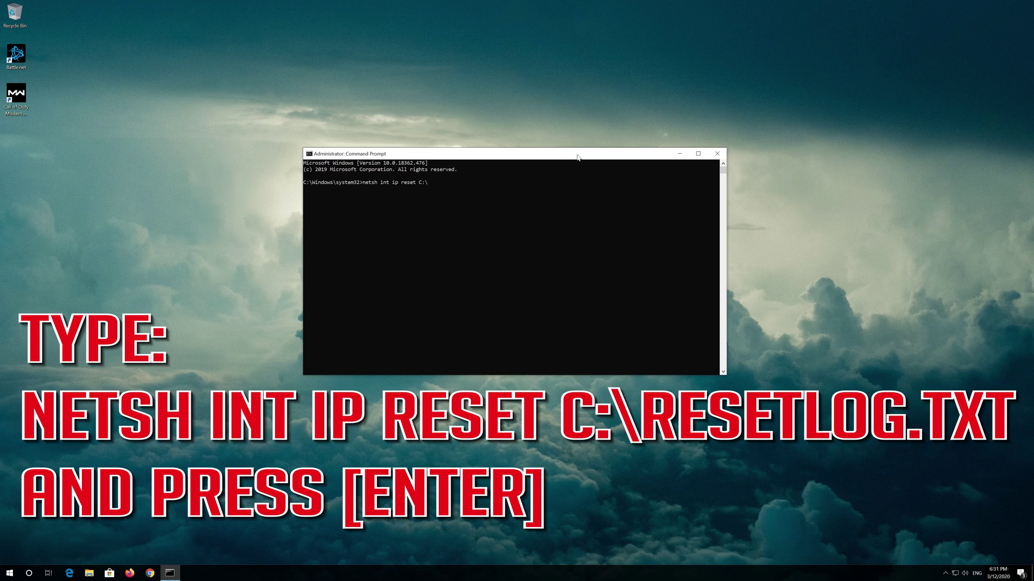
# Step: Run "netsh int ip reset C:\resetlog.txt" and "netsh winsock reset" to reset the network stack
pyautogui.write('etlog.txt')
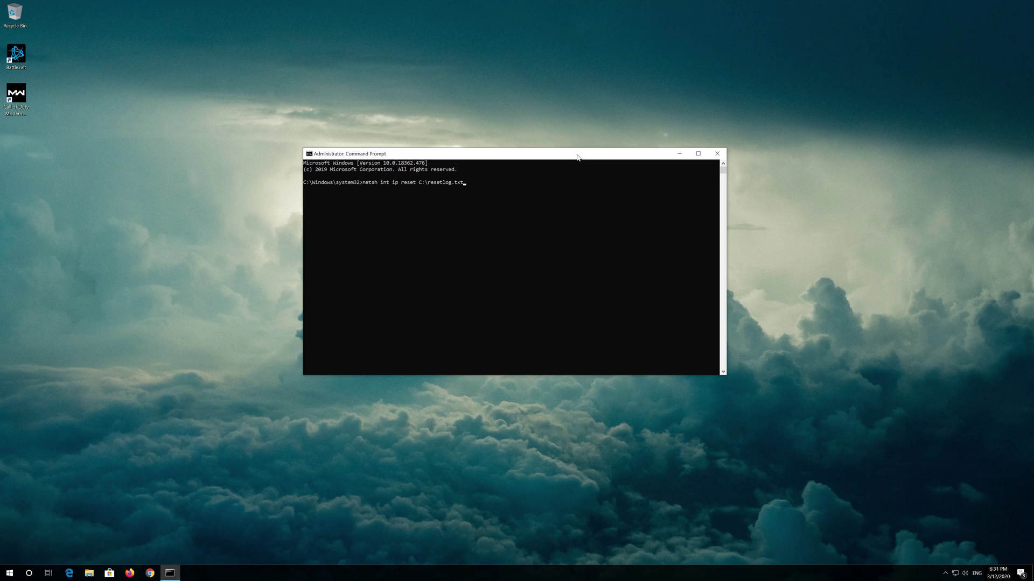
pyautogui.press('Return')
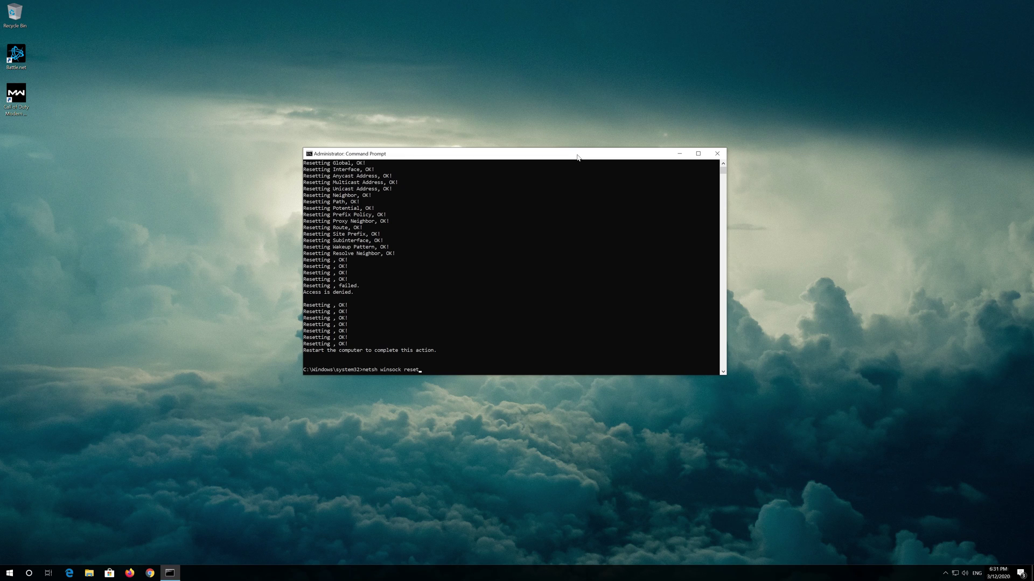
pyautogui.press('Return')
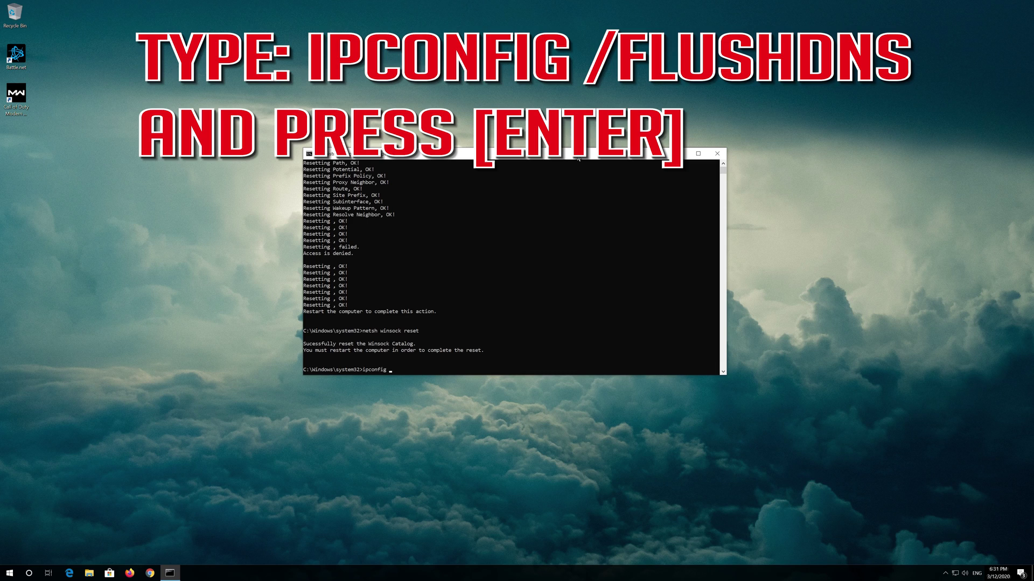
# Step: Flush the DNS cache with "ipconfig /flushdns" and close the console with "exit"
pyautogui.write('flushdns')
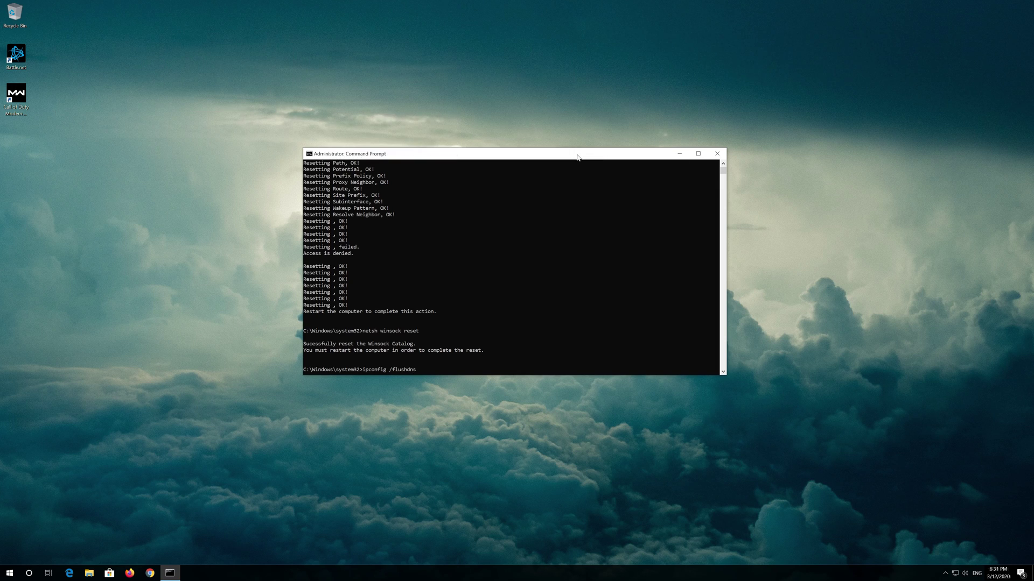
pyautogui.press('Return')
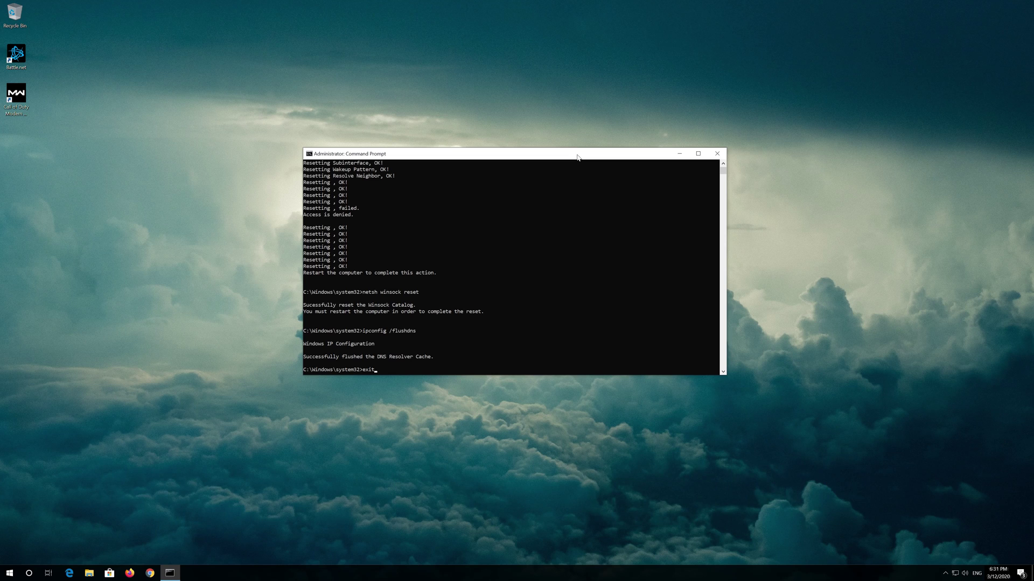
pyautogui.press('Return')
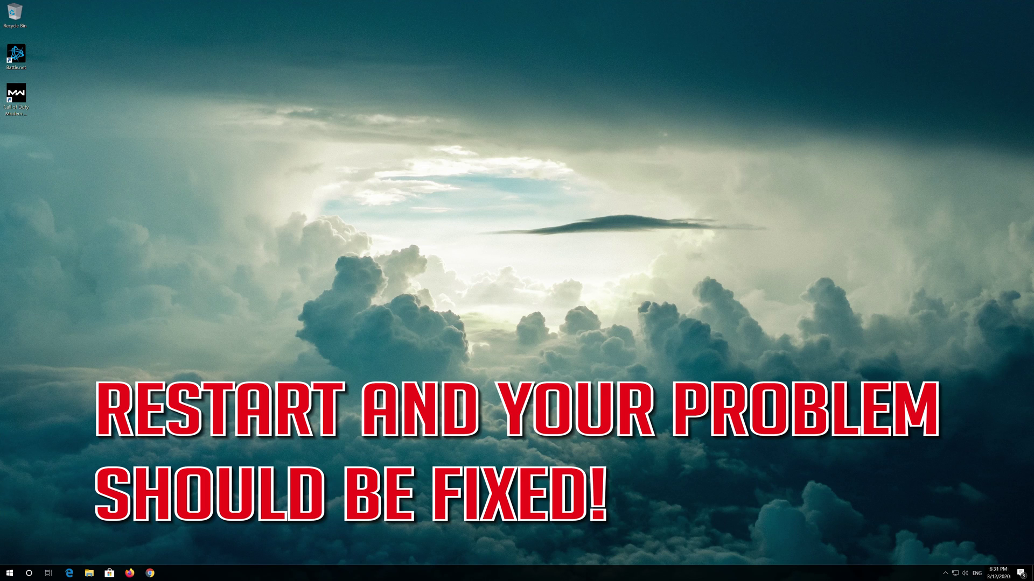
# Step: Restart the computer
pyautogui.click(3, 569)
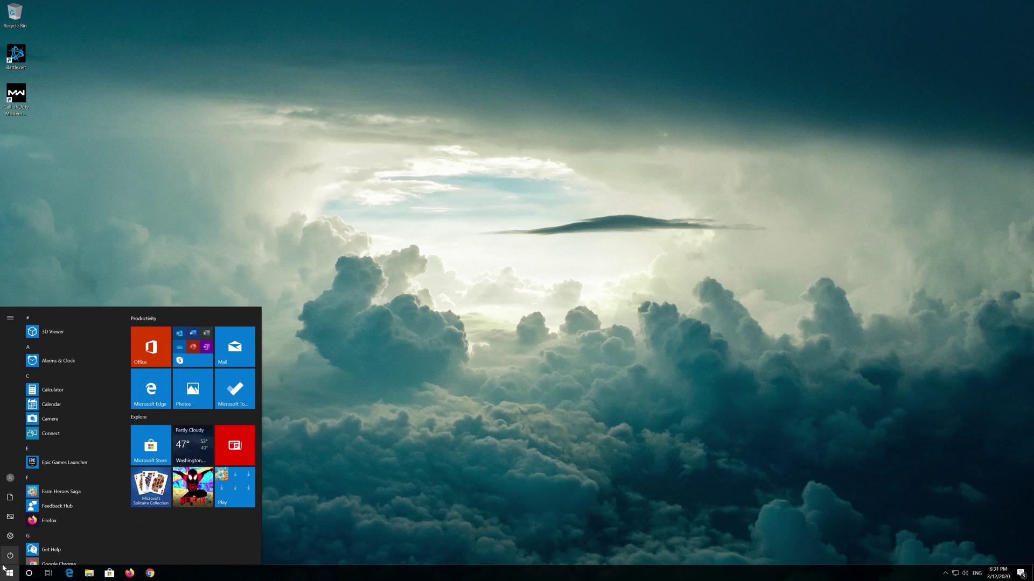
pyautogui.click(8, 557)
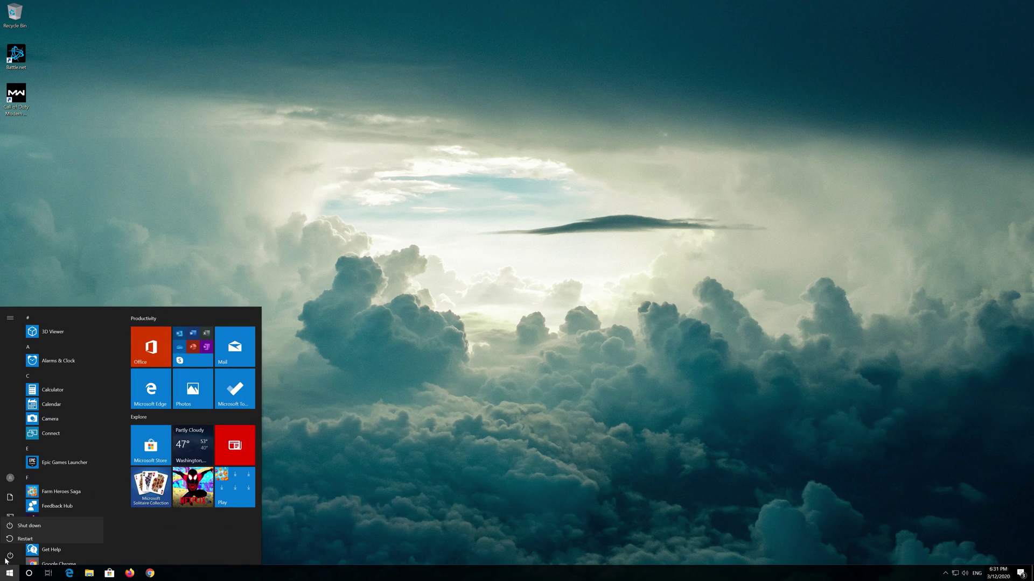
pyautogui.click(26, 534)
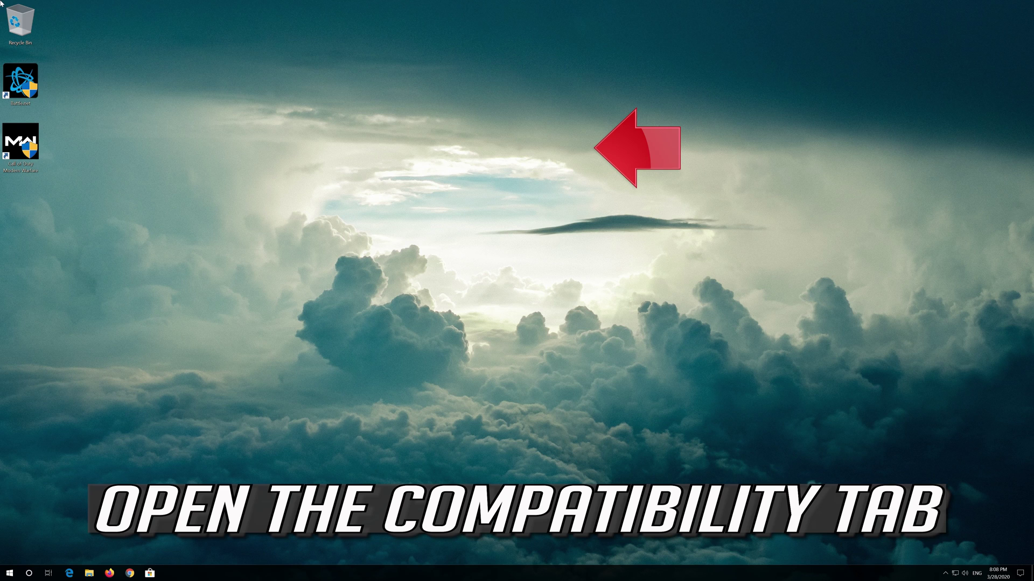
# Step: Launch Battle.net with permission to make changes and pause the Call of Duty: MW update
pyautogui.doubleClick(21, 84)
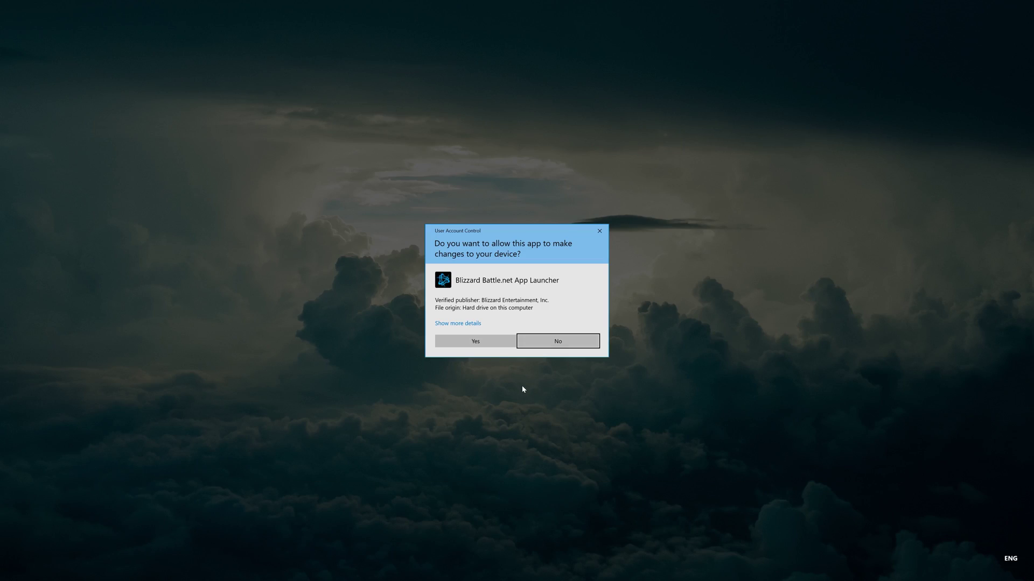
pyautogui.click(487, 344)
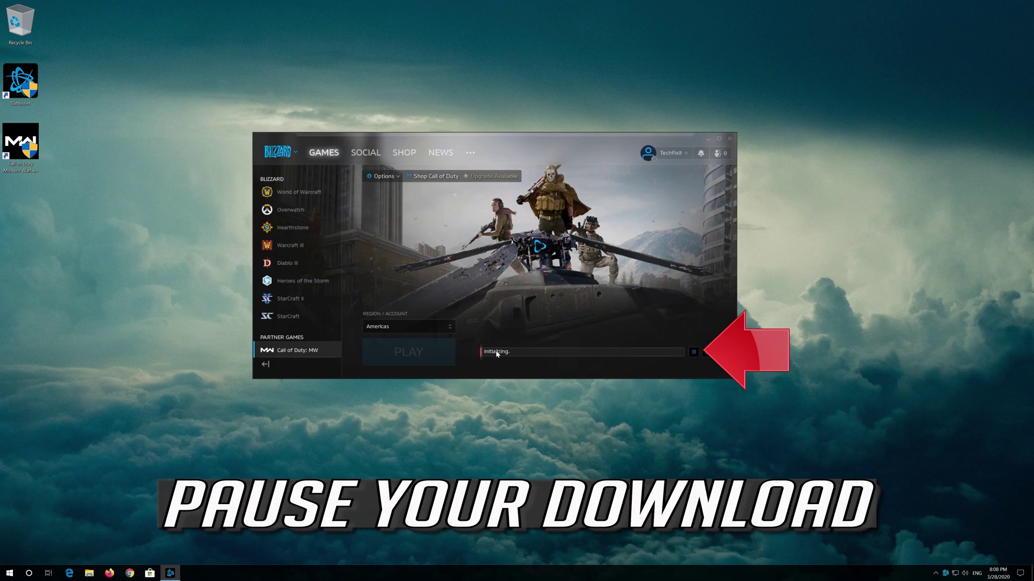
pyautogui.click(693, 353)
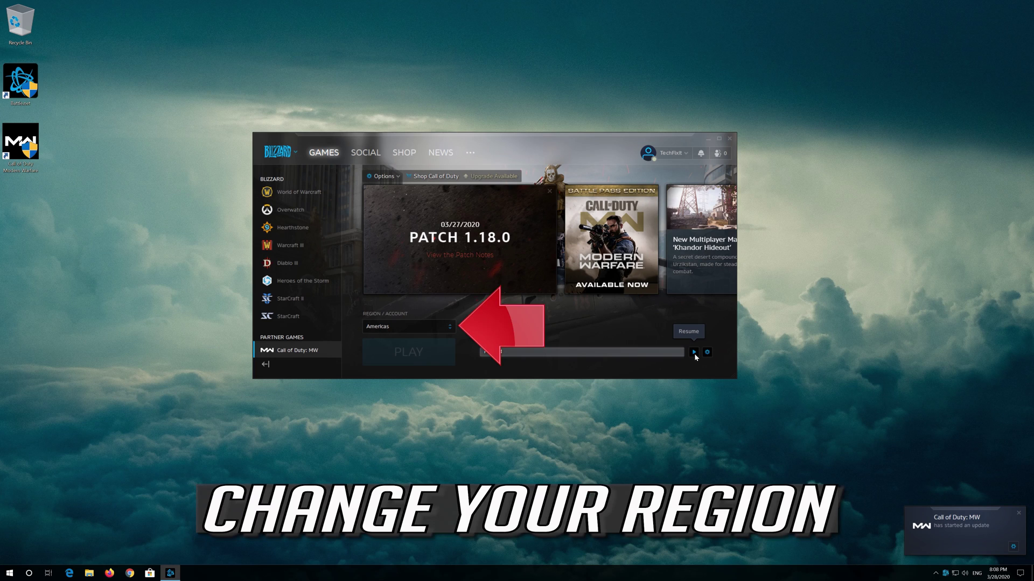
# Step: Set the Call of Duty: MW region to Europe and resume the paused download
pyautogui.click(371, 327)
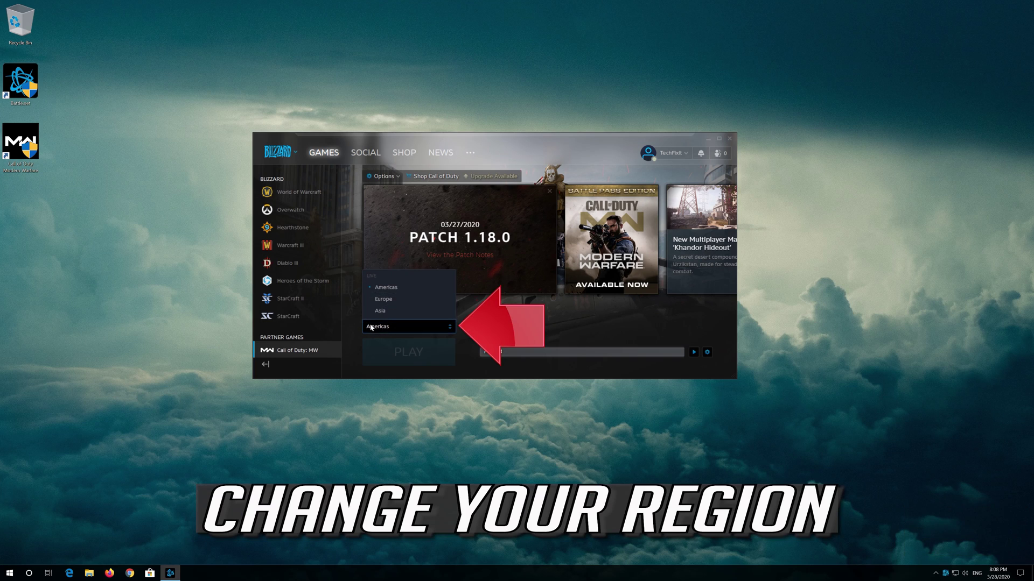
pyautogui.click(387, 301)
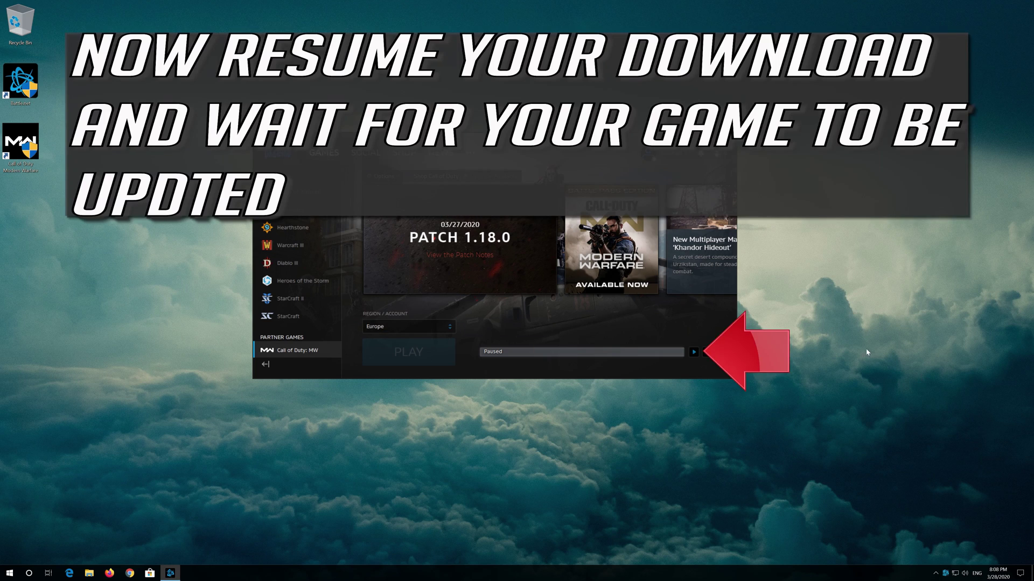
pyautogui.click(695, 353)
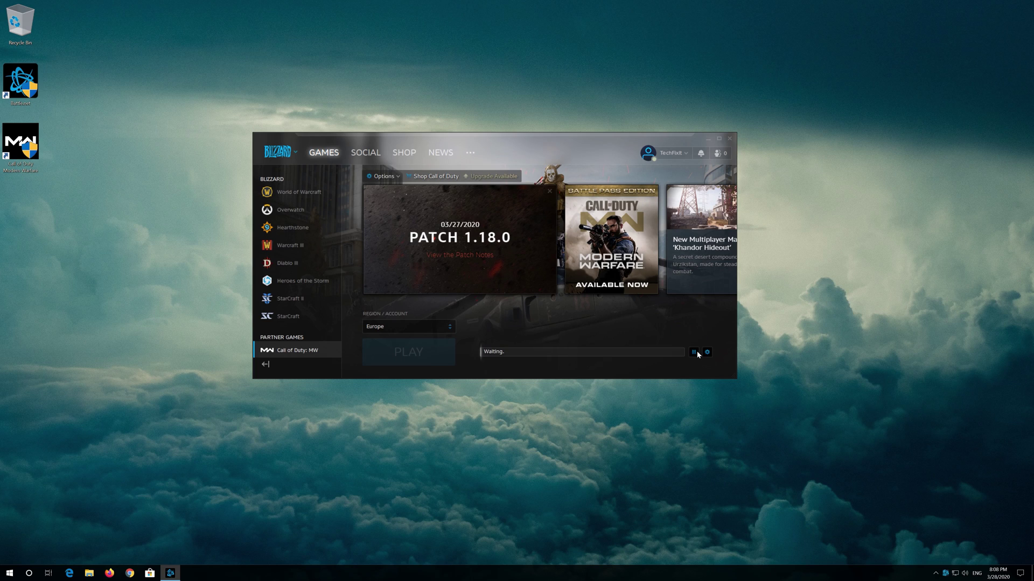
pyautogui.moveTo(607, 351)
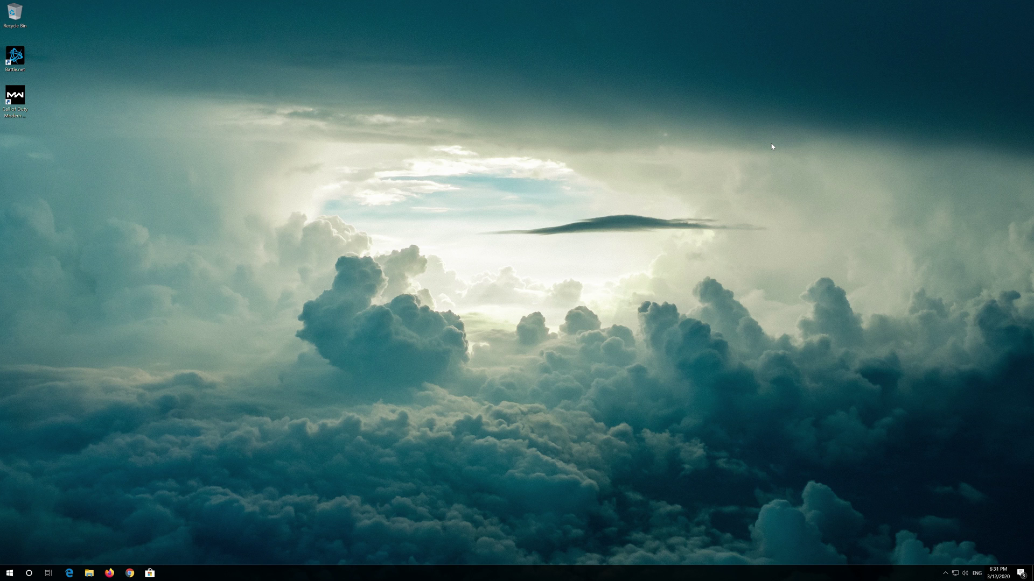
# Step: Open Control Panel and go through Network and Sharing Center to the adapter settings
pyautogui.press('super')
pyautogui.write('control panel')
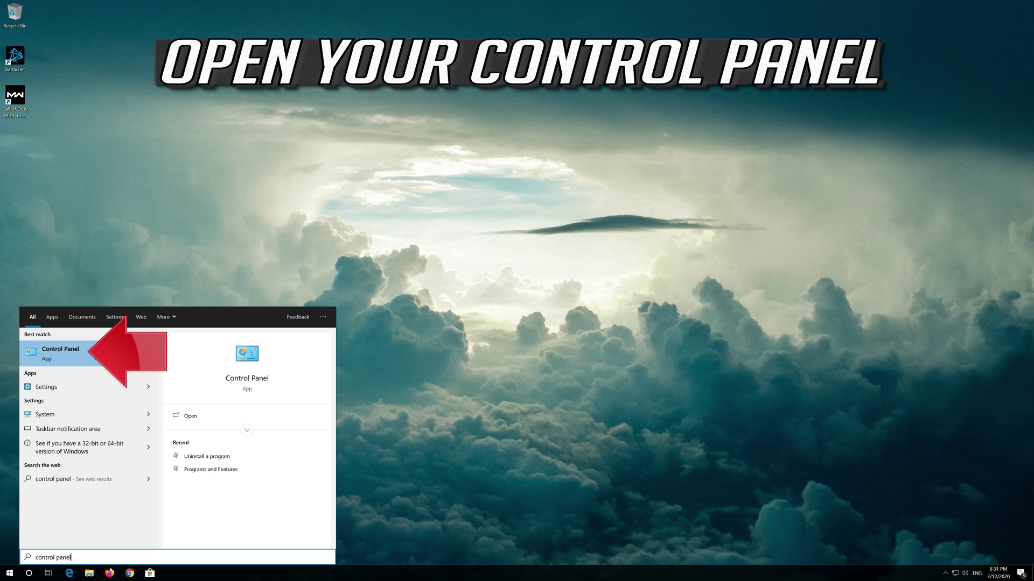
pyautogui.click(96, 357)
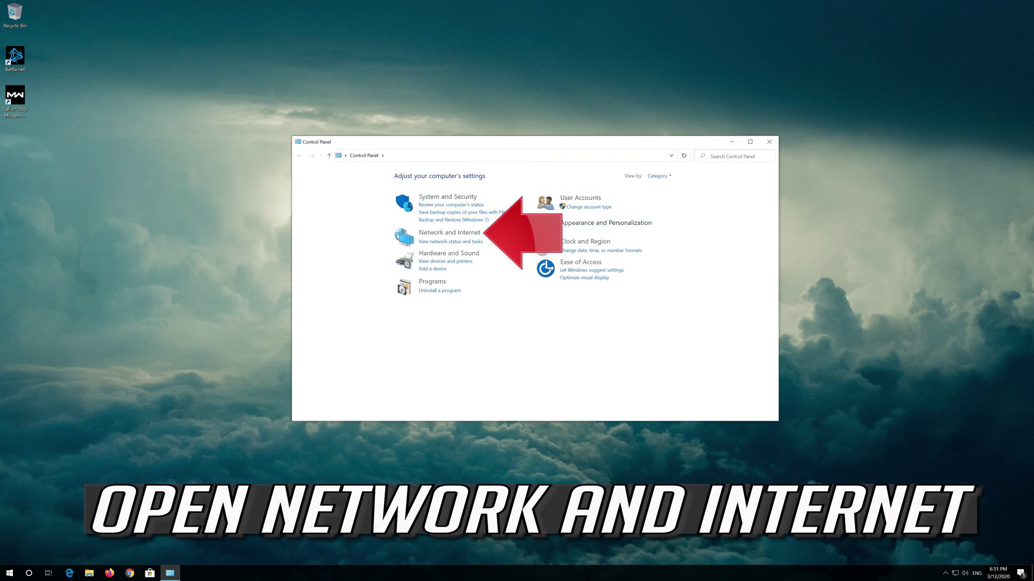
pyautogui.click(454, 232)
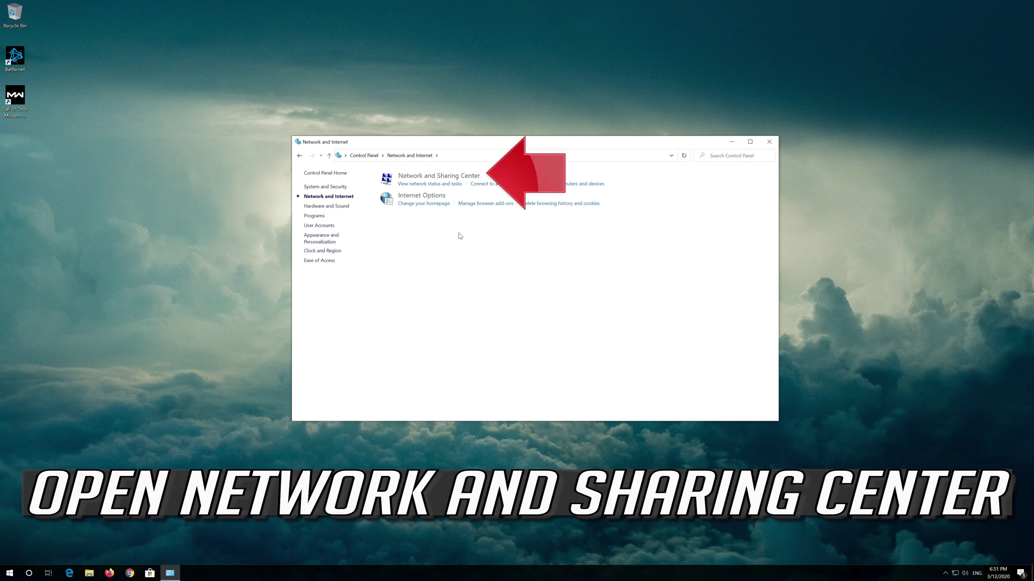
pyautogui.click(454, 178)
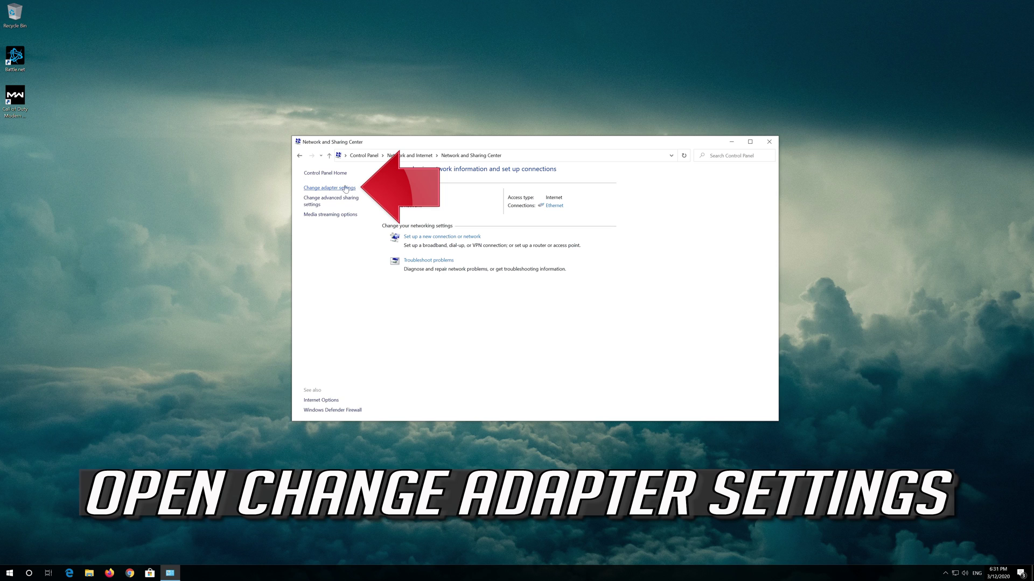
pyautogui.click(329, 188)
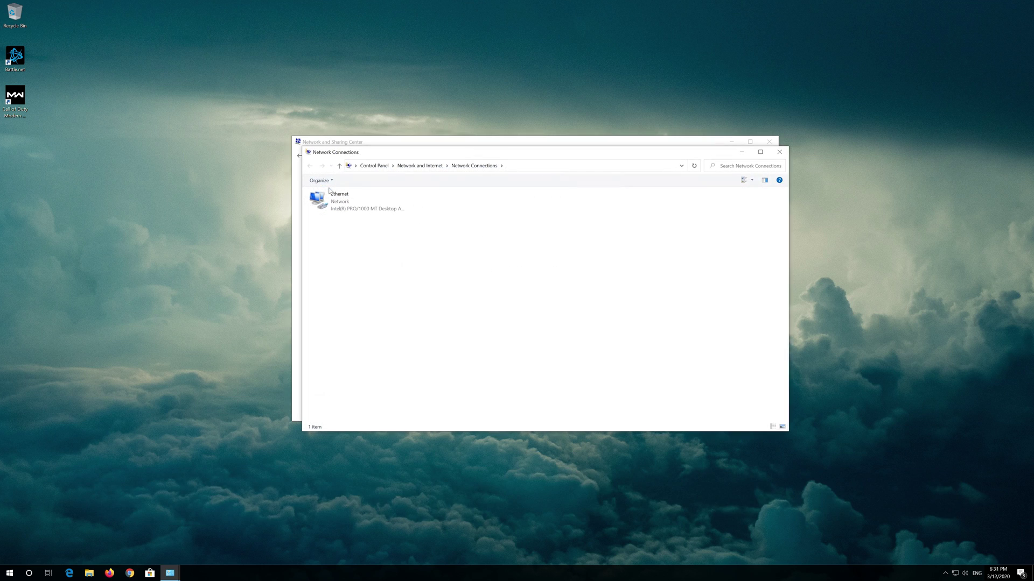
# Step: Open the Internet Protocol Version 4 (TCP/IPv4) properties of the Ethernet adapter
pyautogui.click(334, 197)
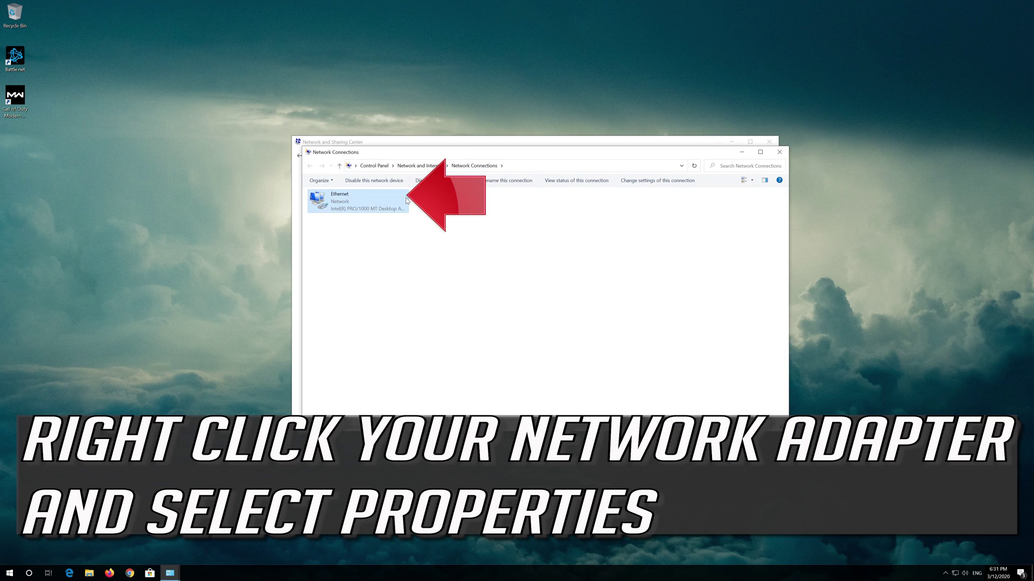
pyautogui.rightClick(356, 199)
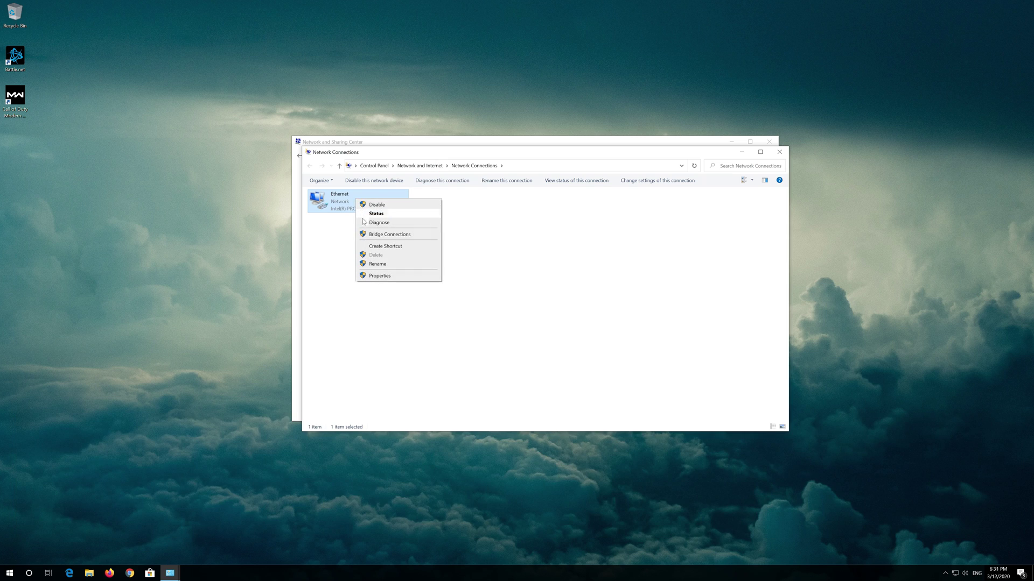
pyautogui.click(380, 276)
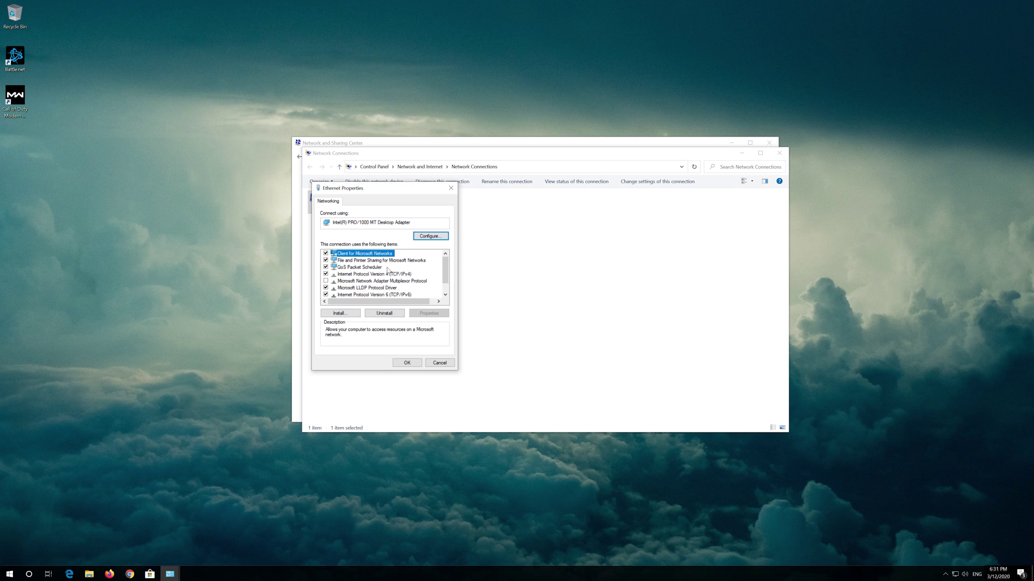
pyautogui.moveTo(383, 192); pyautogui.dragTo(543, 198)
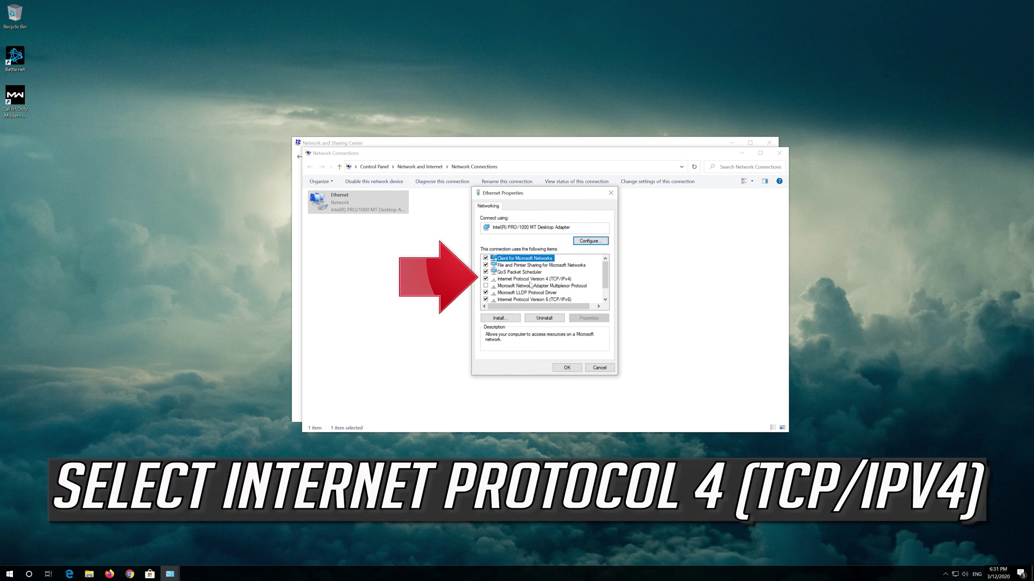
pyautogui.click(556, 280)
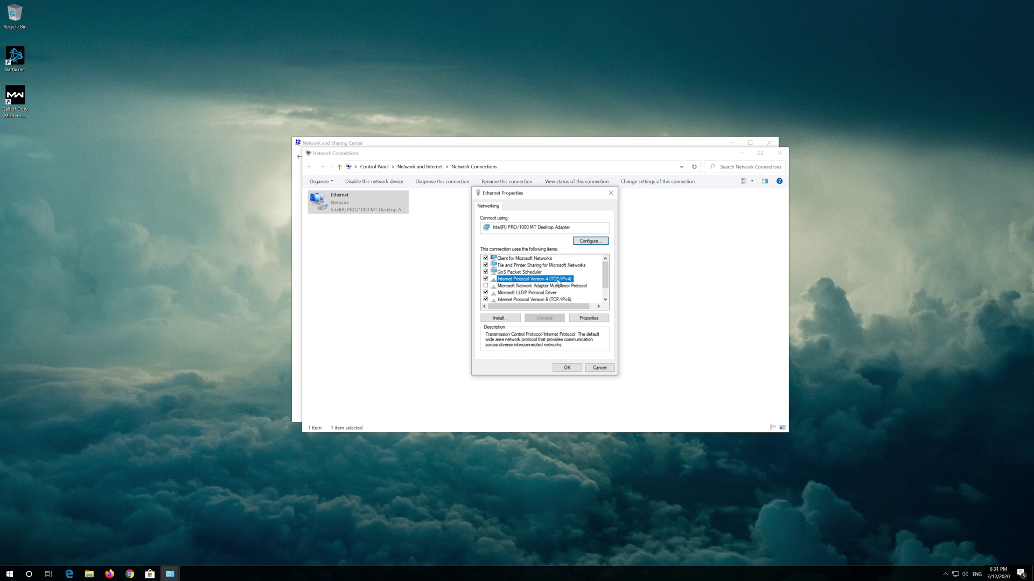
pyautogui.click(588, 318)
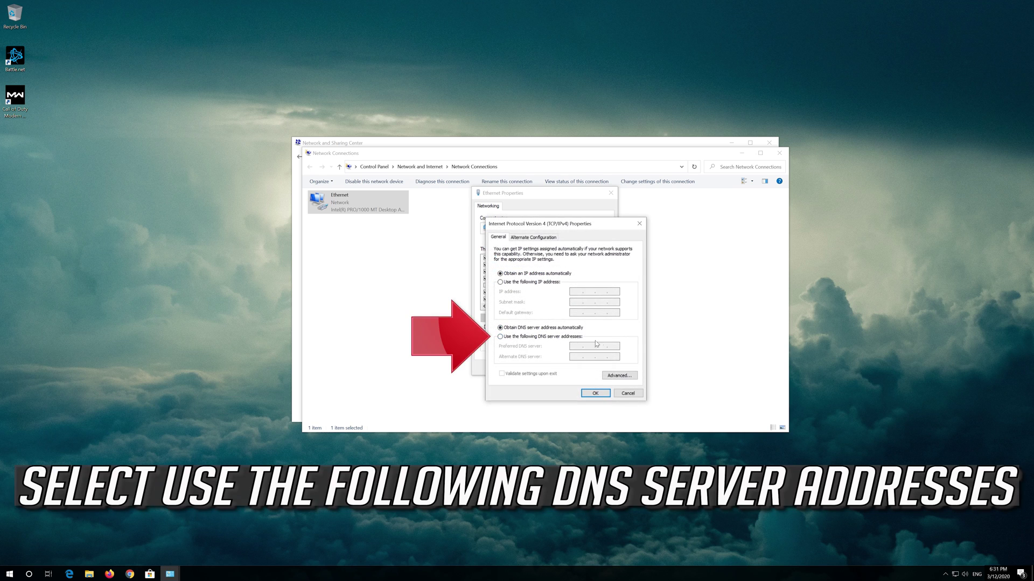
# Step: Assign the Ethernet adapter's IPv4 settings the preferred DNS server 1.1.1.1 and alternate DNS server 1.0.0.1, and close its properties
pyautogui.click(500, 337)
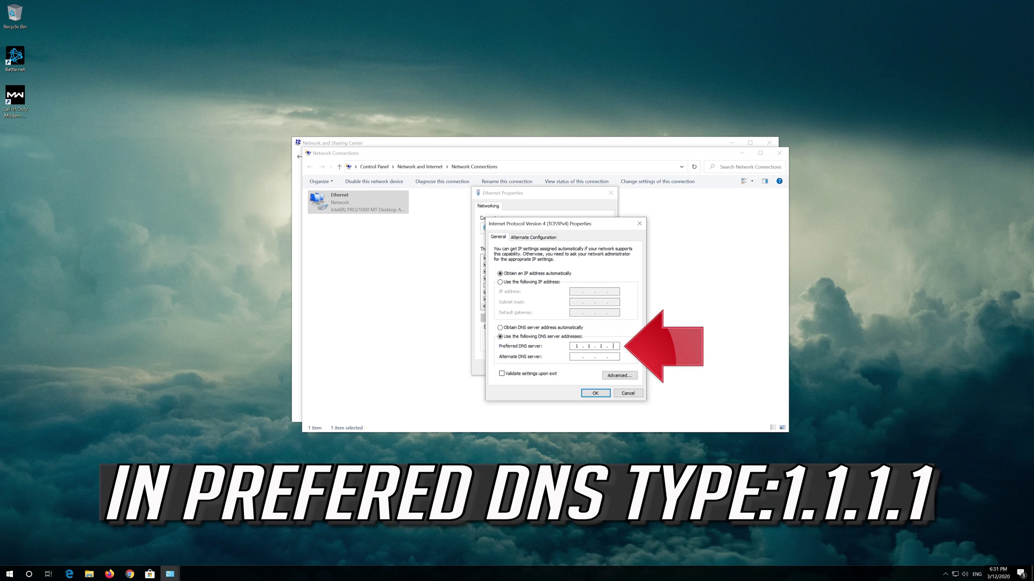
pyautogui.write('1')
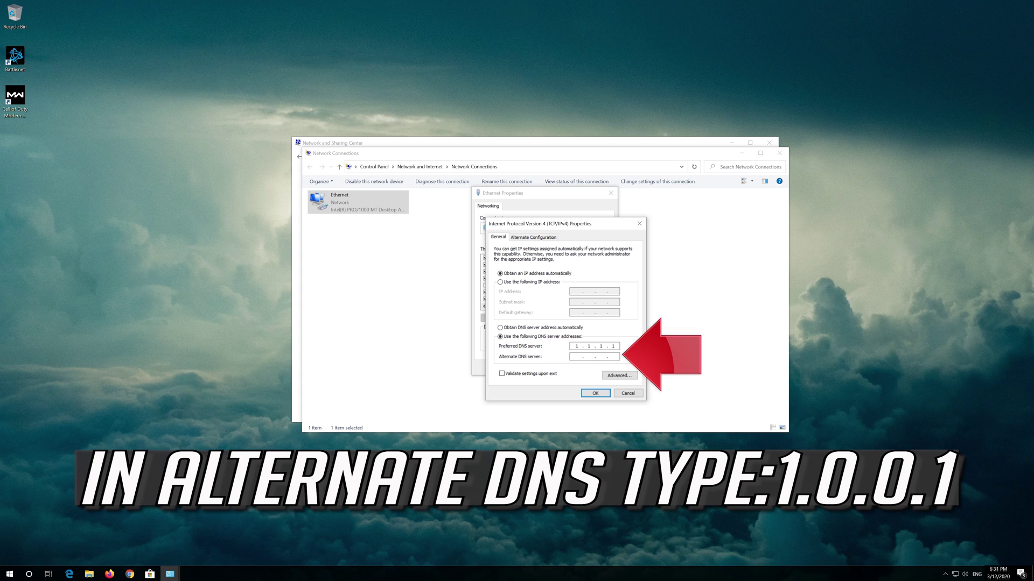
pyautogui.click(575, 356)
pyautogui.write('1.0.0.')
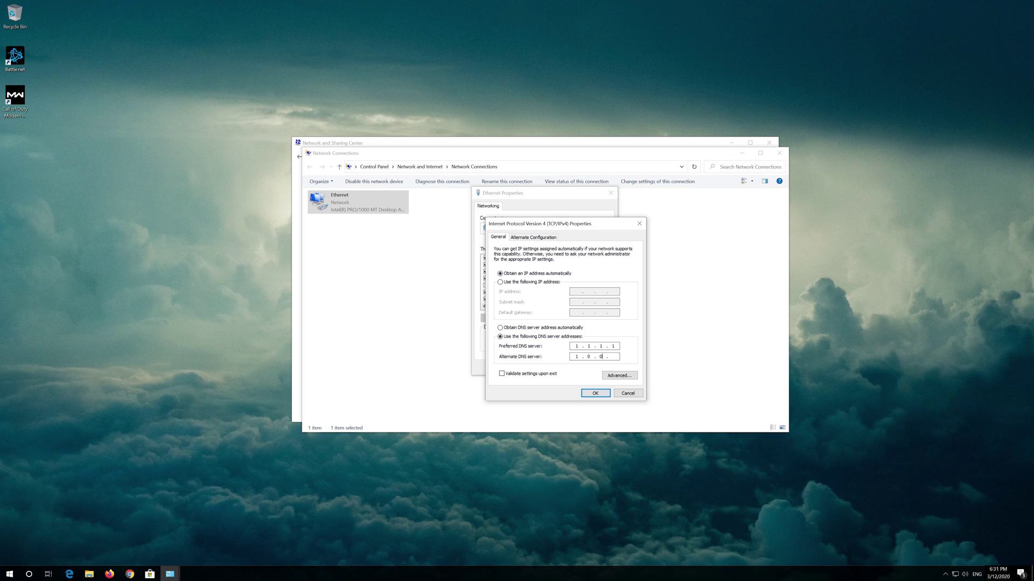
pyautogui.write('1')
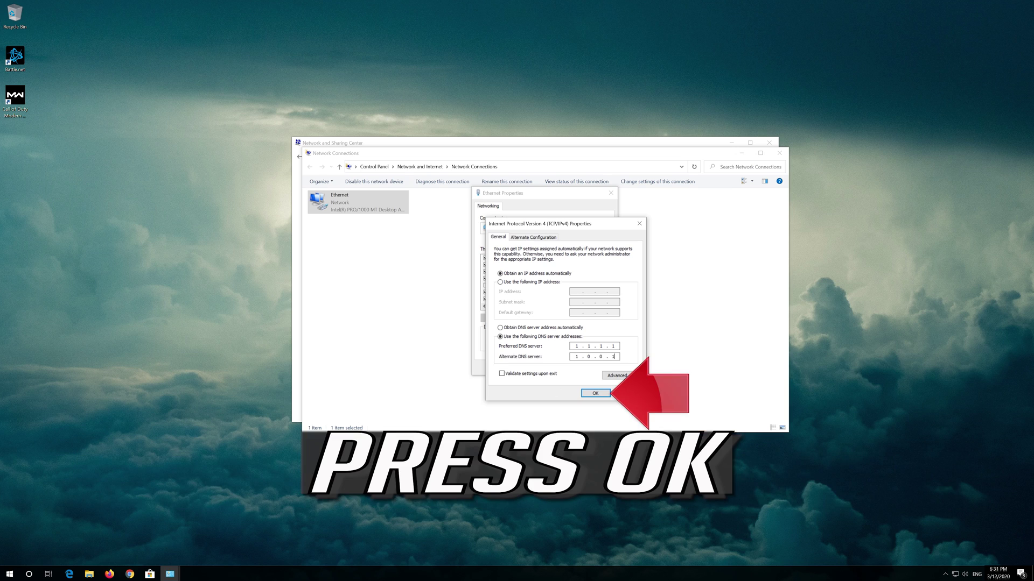
pyautogui.click(597, 393)
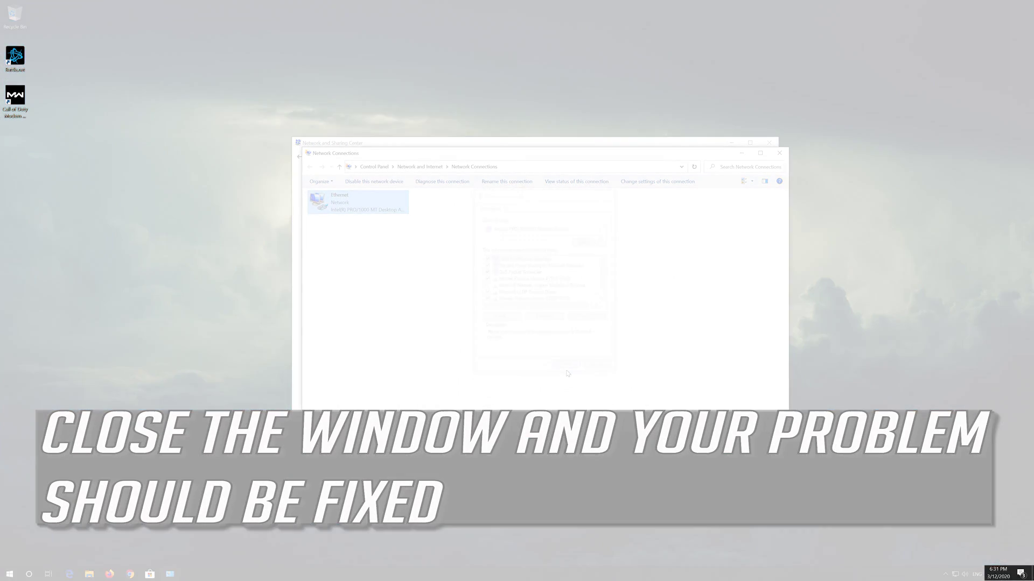
pyautogui.click(567, 369)
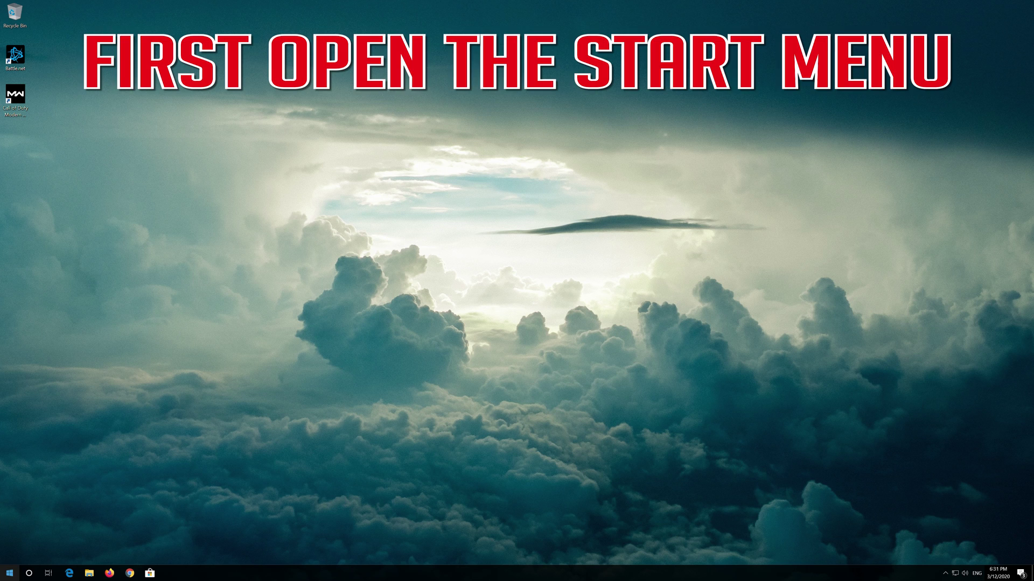
# Step: Open the Network reset page in the Network & Internet section of Windows Settings
pyautogui.press('super')
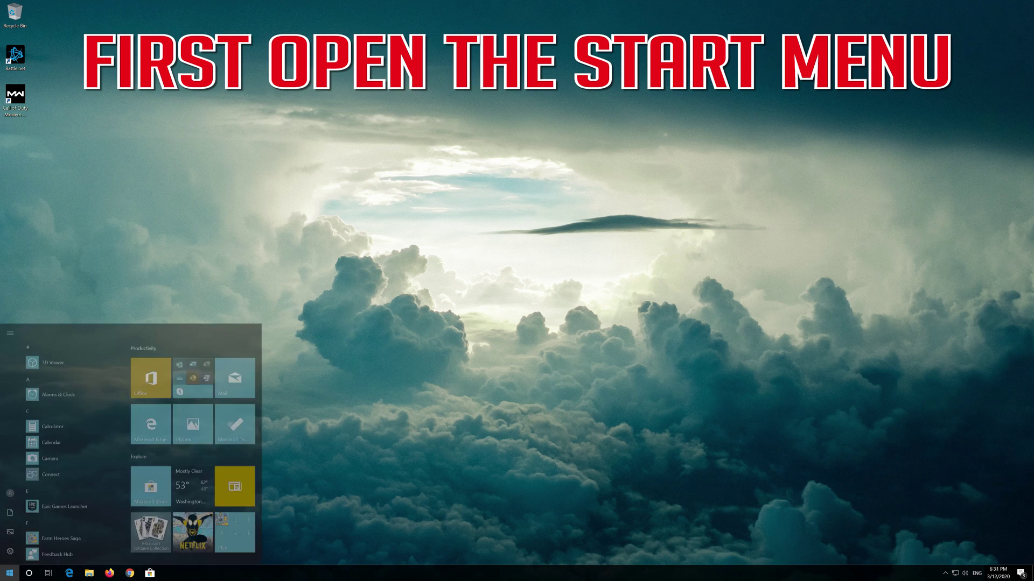
pyautogui.moveTo(11, 536)
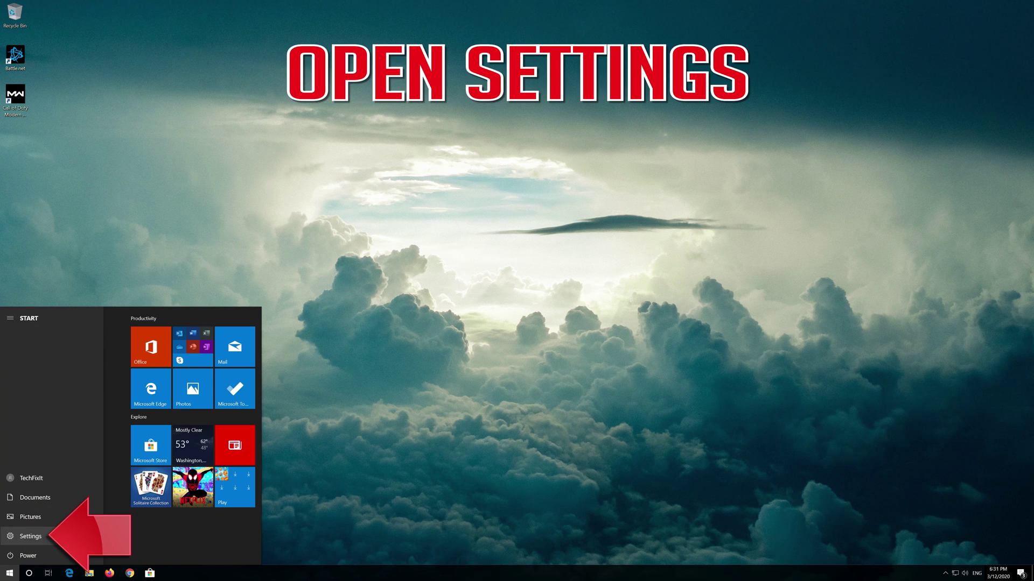
pyautogui.click(33, 537)
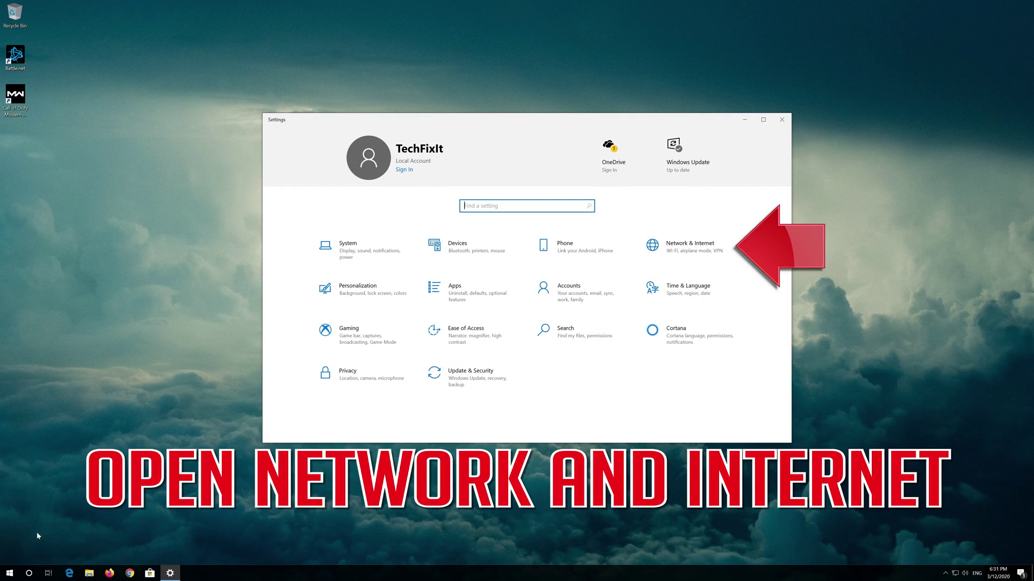
pyautogui.click(688, 252)
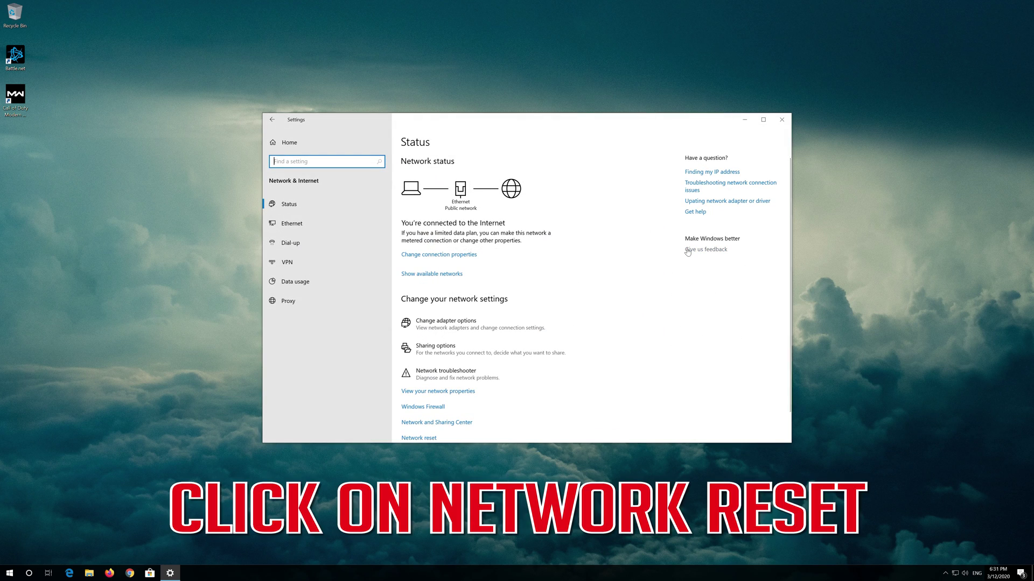
pyautogui.scroll(-1, 498, 290)
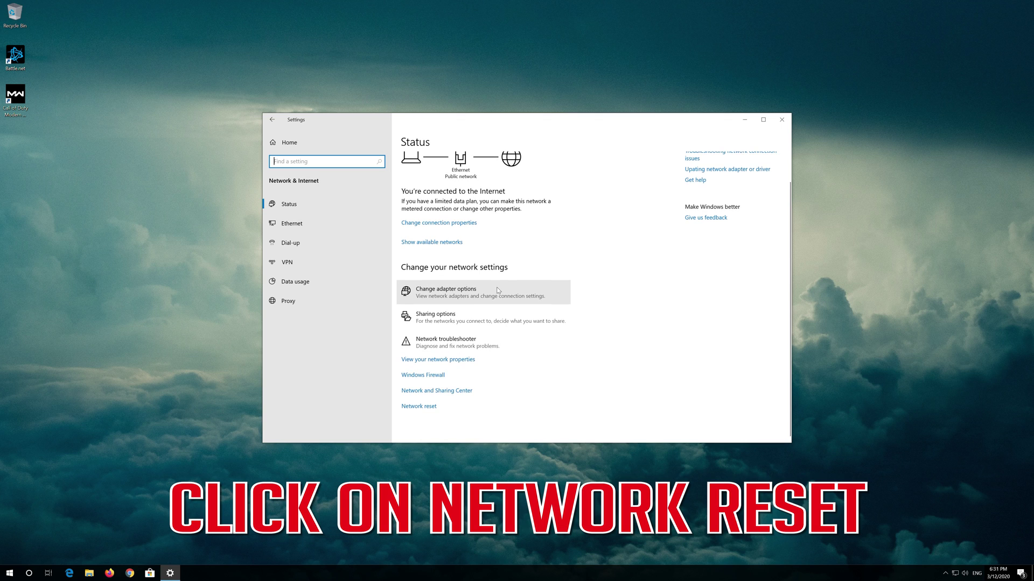
pyautogui.click(433, 409)
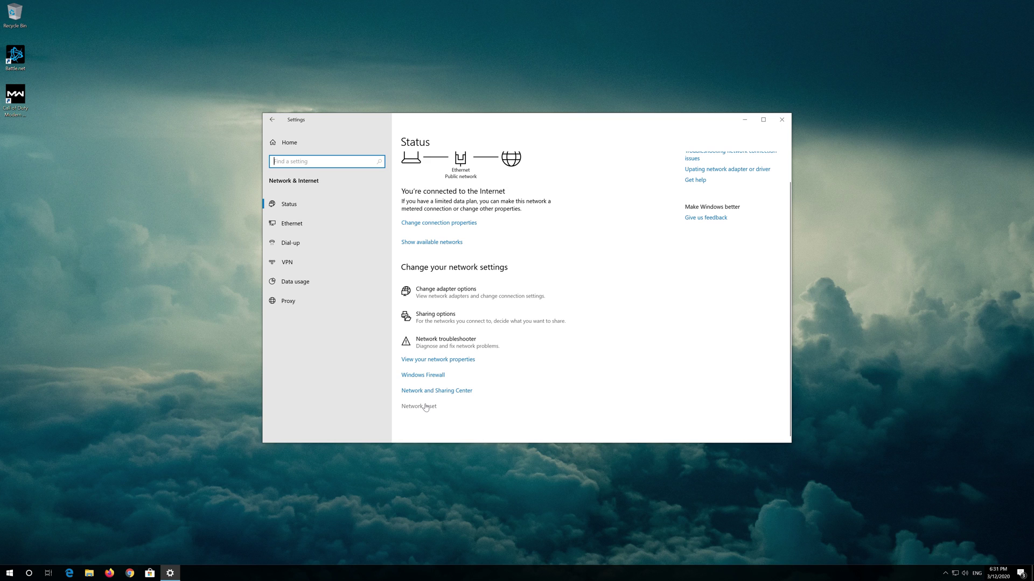
pyautogui.click(425, 407)
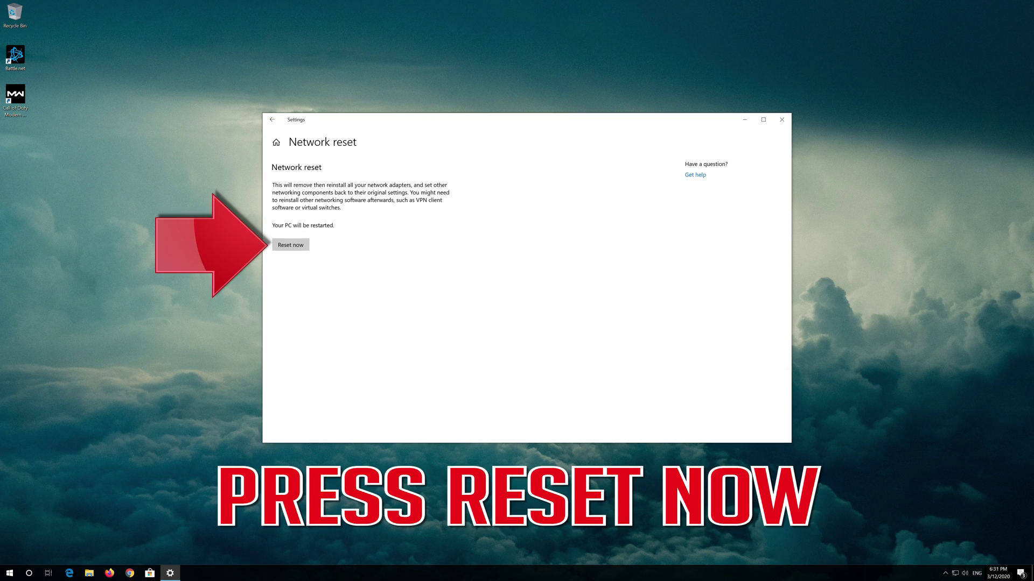
# Step: Reset the network settings with confirmation, dismiss the sign-out notice and close Settings
pyautogui.click(283, 245)
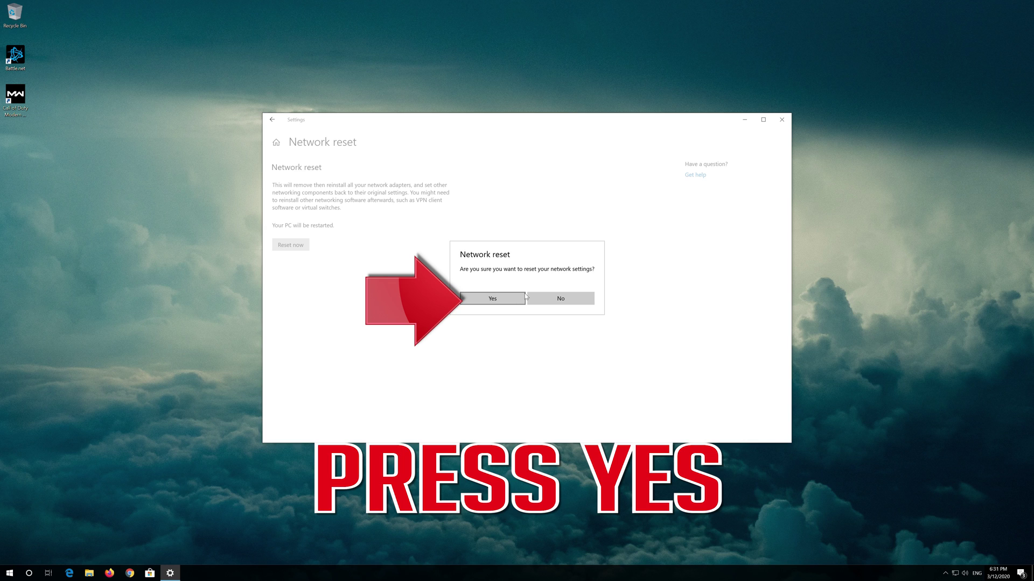
pyautogui.click(491, 299)
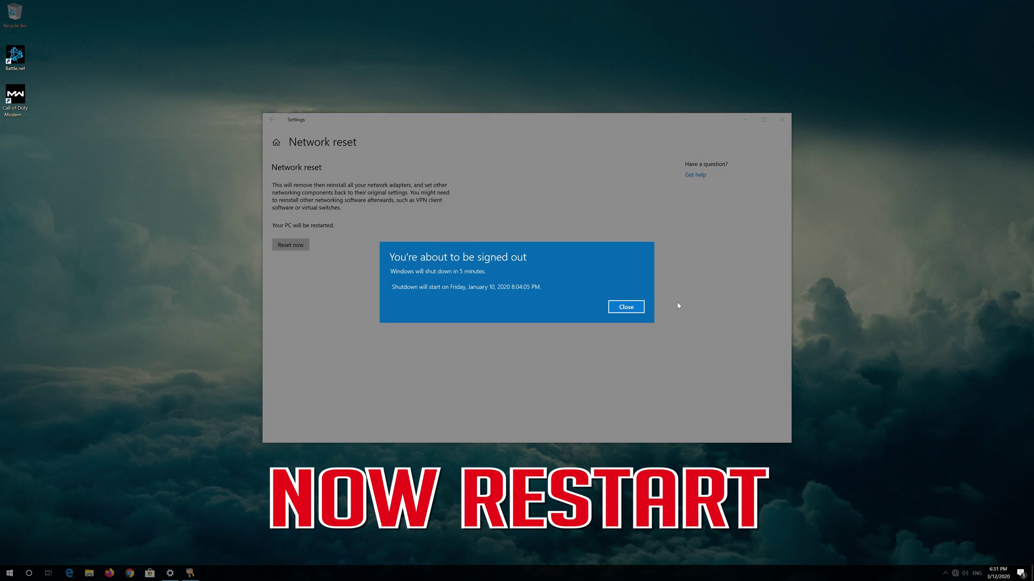
pyautogui.click(641, 309)
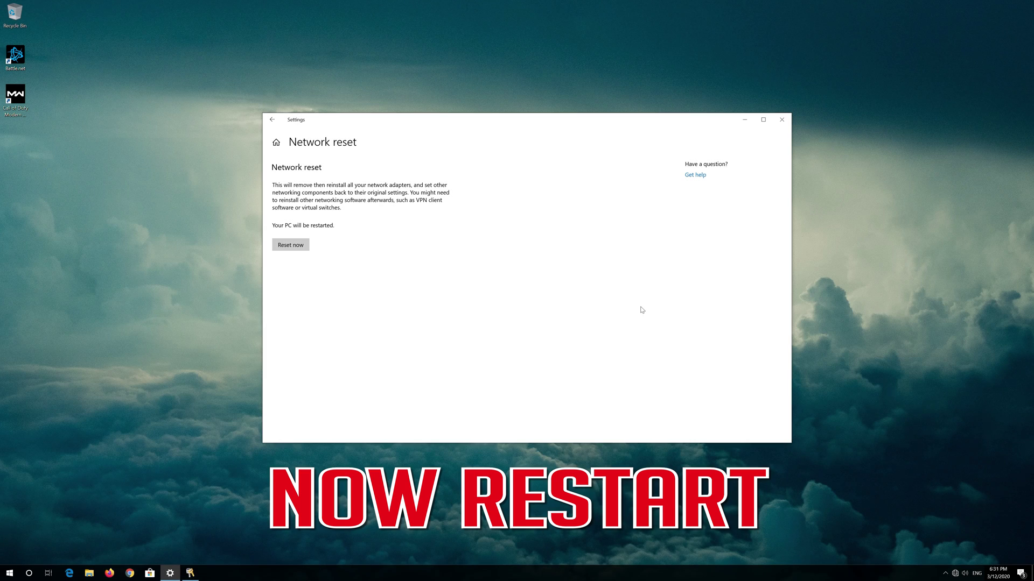
pyautogui.click(782, 120)
# Step: Restart the PC and allow it to be discoverable by other devices on the network
pyautogui.click(10, 572)
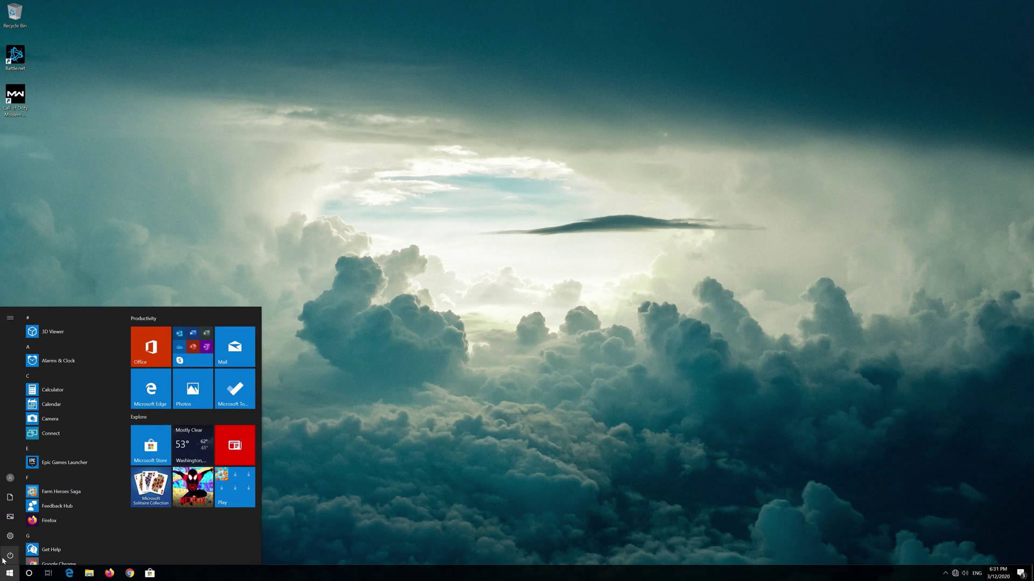
pyautogui.moveTo(4, 559)
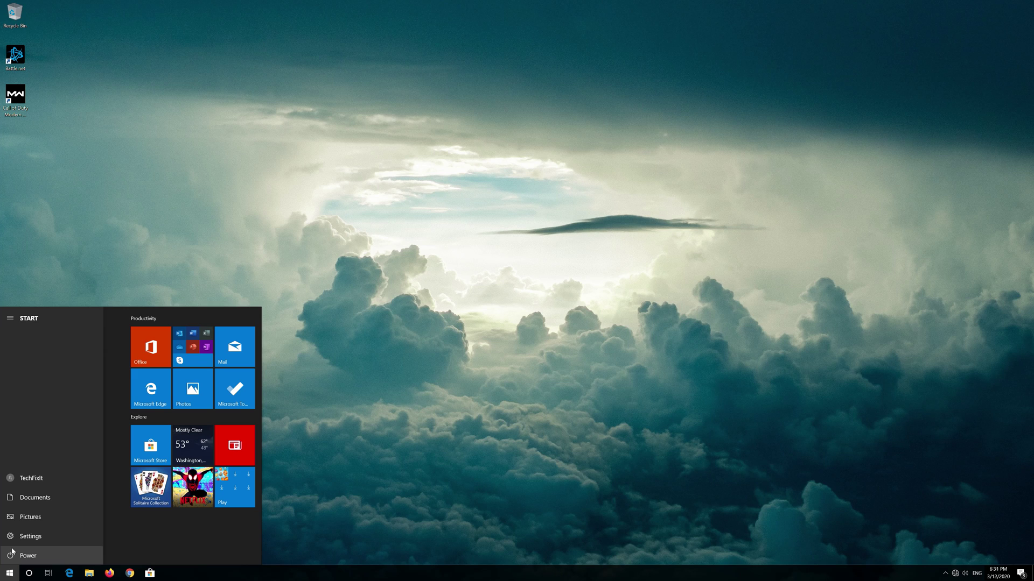
pyautogui.click(13, 554)
pyautogui.click(22, 535)
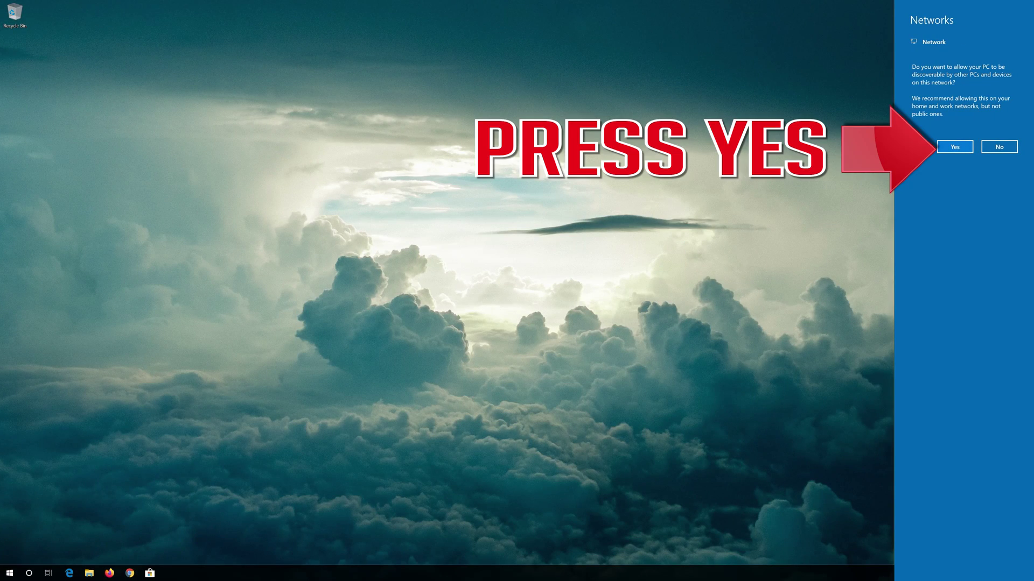
pyautogui.click(958, 149)
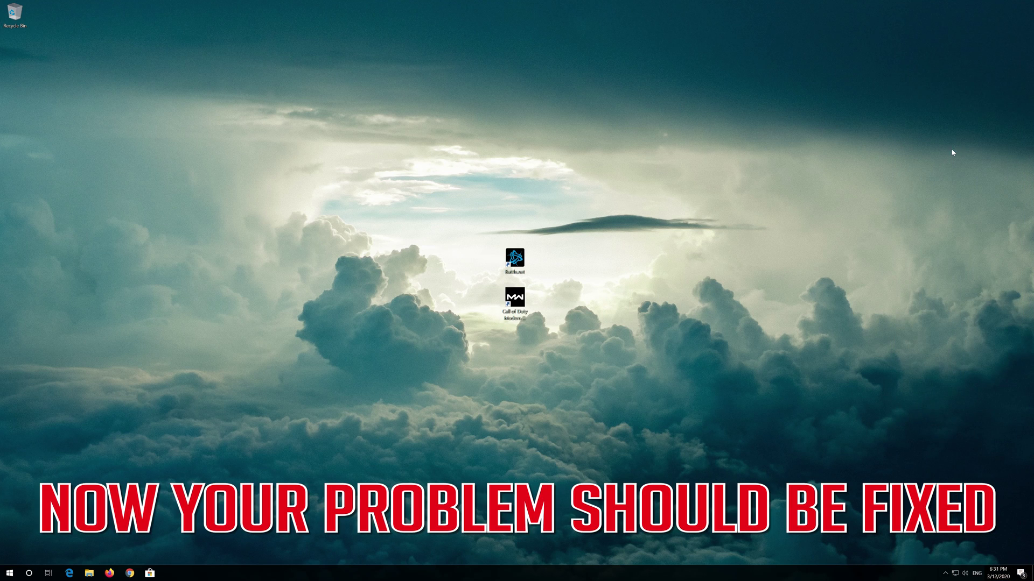
# Step: Set the Battle.net desktop shortcut's compatibility properties to run the program as an administrator
pyautogui.rightClick(11, 90)
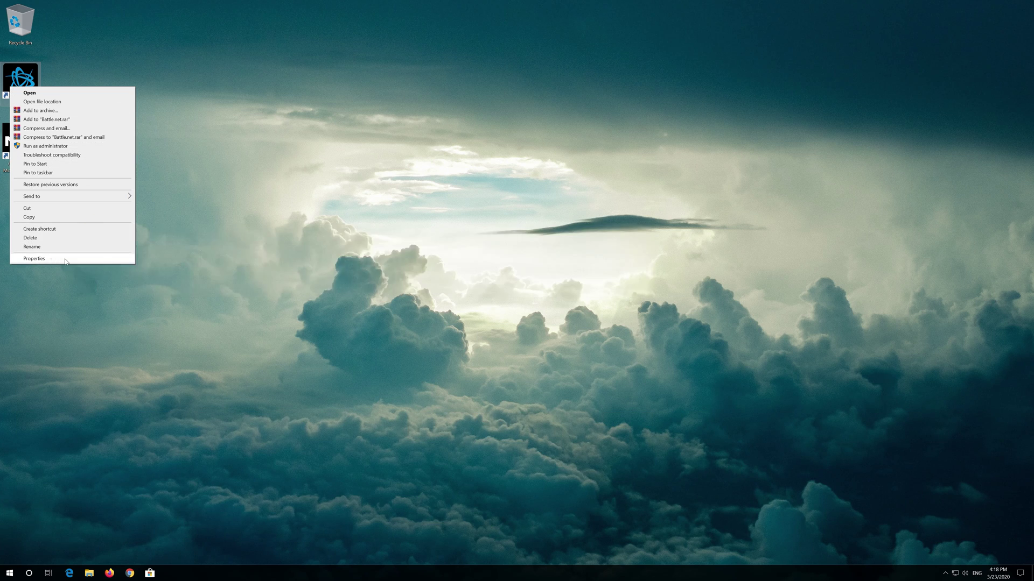
pyautogui.click(34, 259)
pyautogui.moveTo(92, 96); pyautogui.dragTo(538, 131)
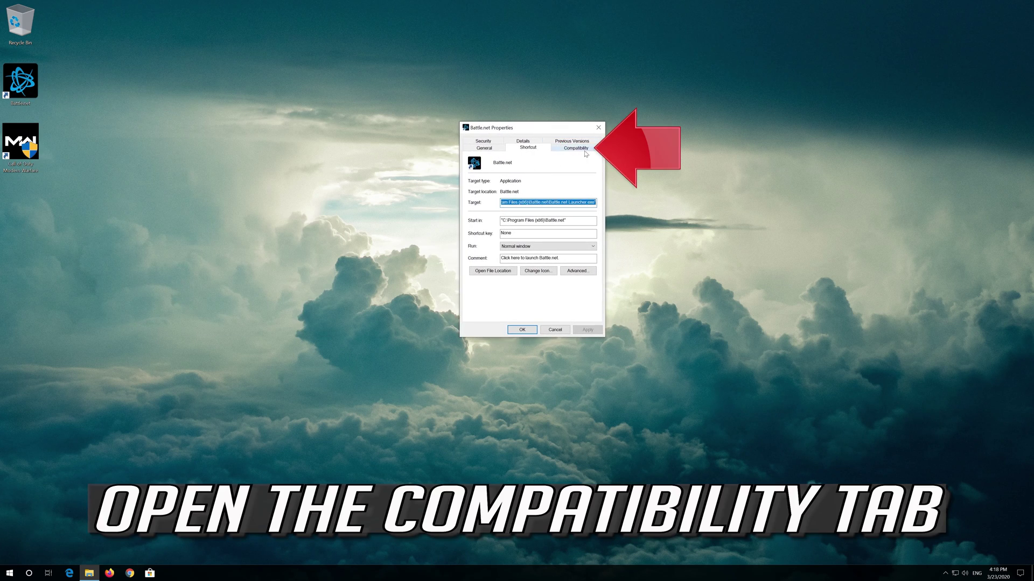
pyautogui.click(578, 150)
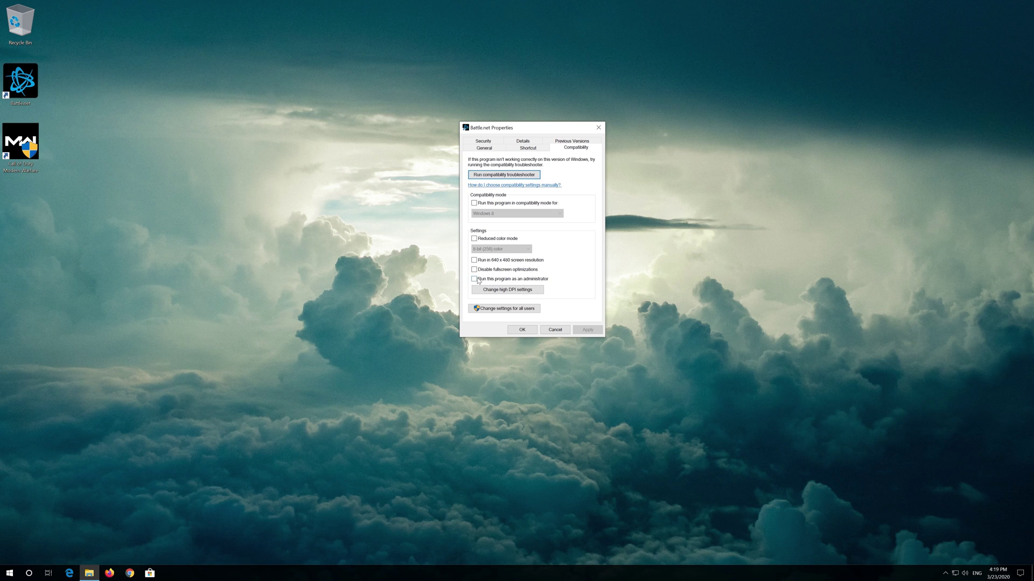
pyautogui.click(478, 280)
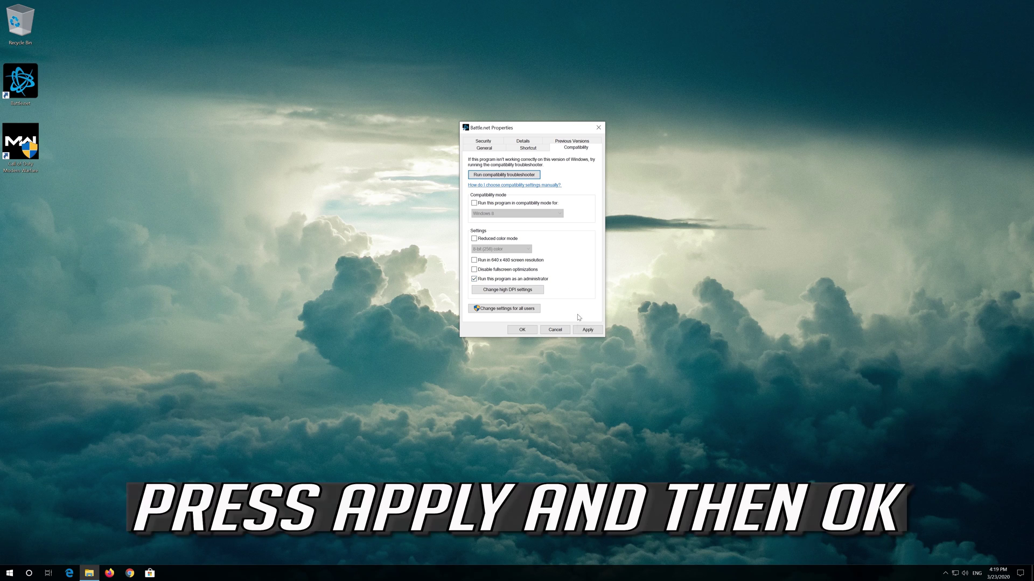
pyautogui.click(592, 331)
pyautogui.click(522, 330)
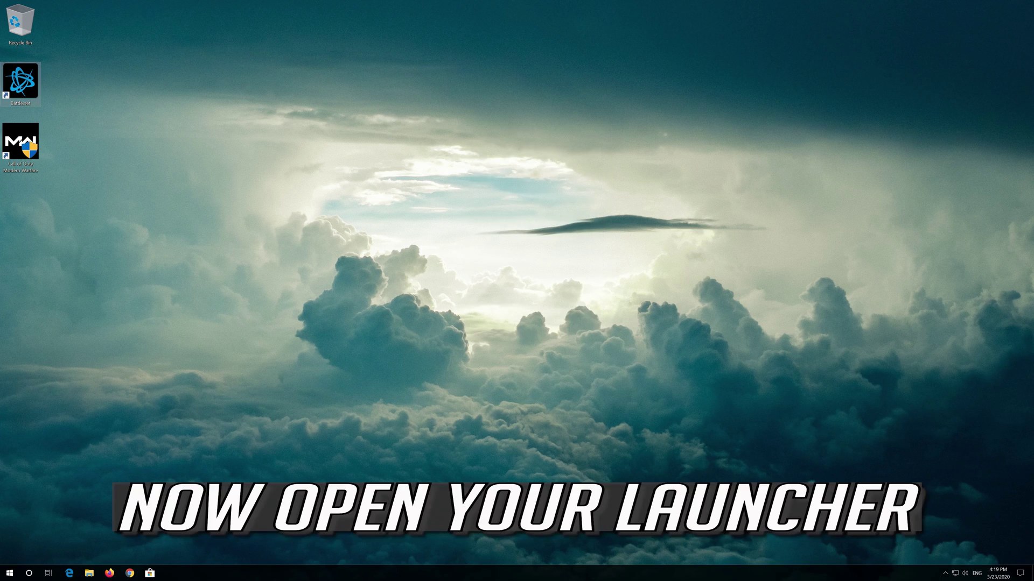
# Step: Launch Battle.net from the desktop and allow it to make changes to the device
pyautogui.doubleClick(14, 81)
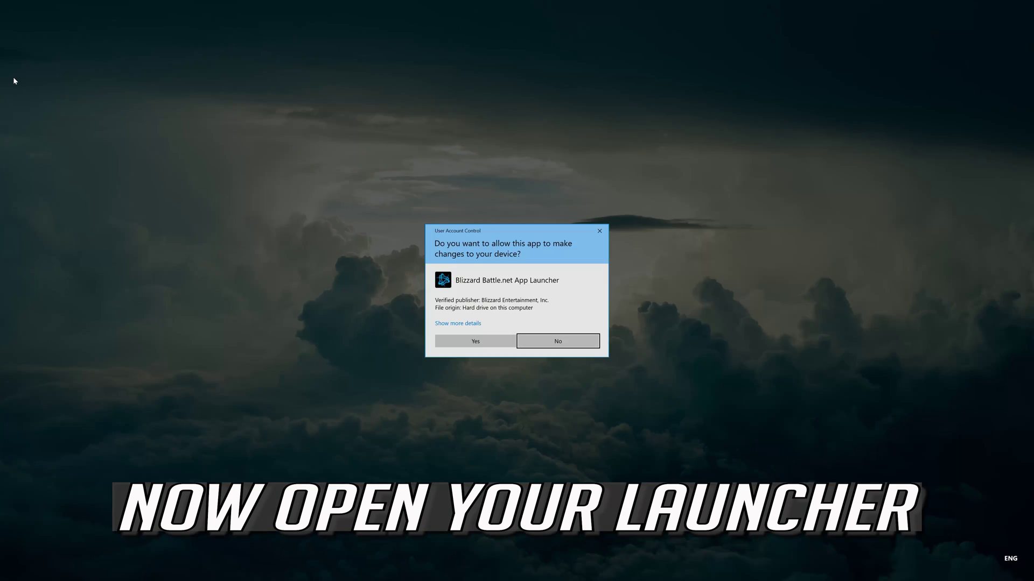
pyautogui.click(477, 344)
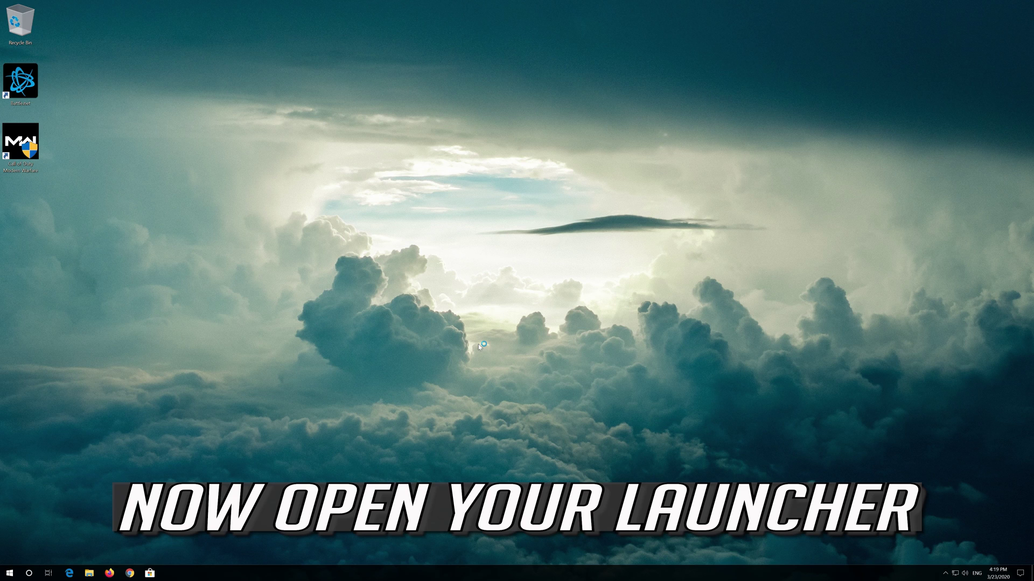